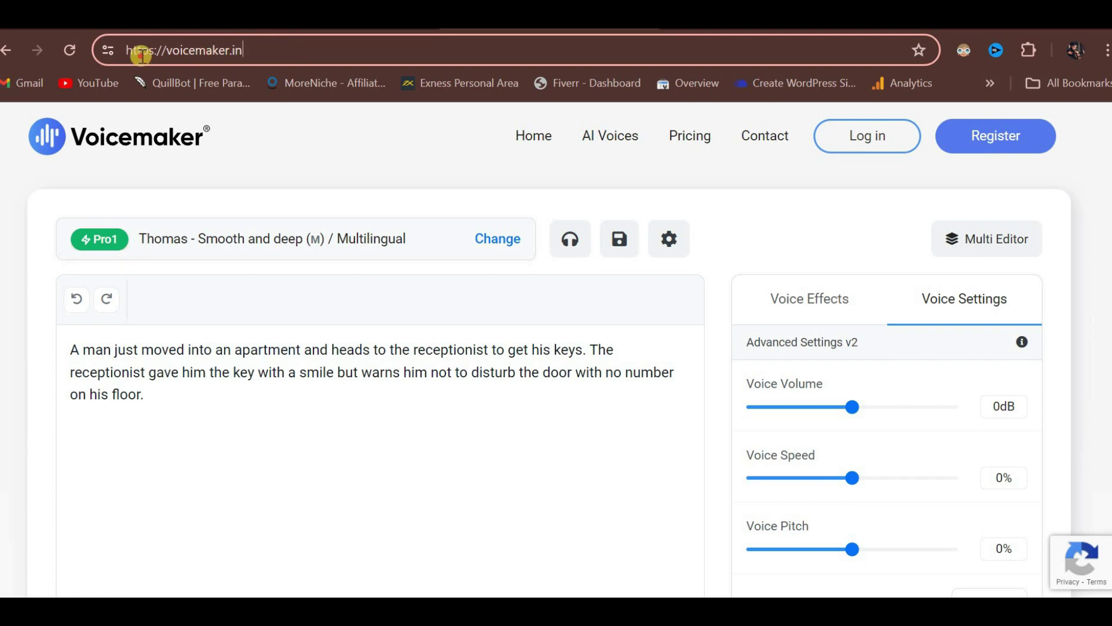
Look over the Voicemaker home page, from the text editor down to the commercial-use section.
{"action": "left_click", "coordinate": [608, 408]}
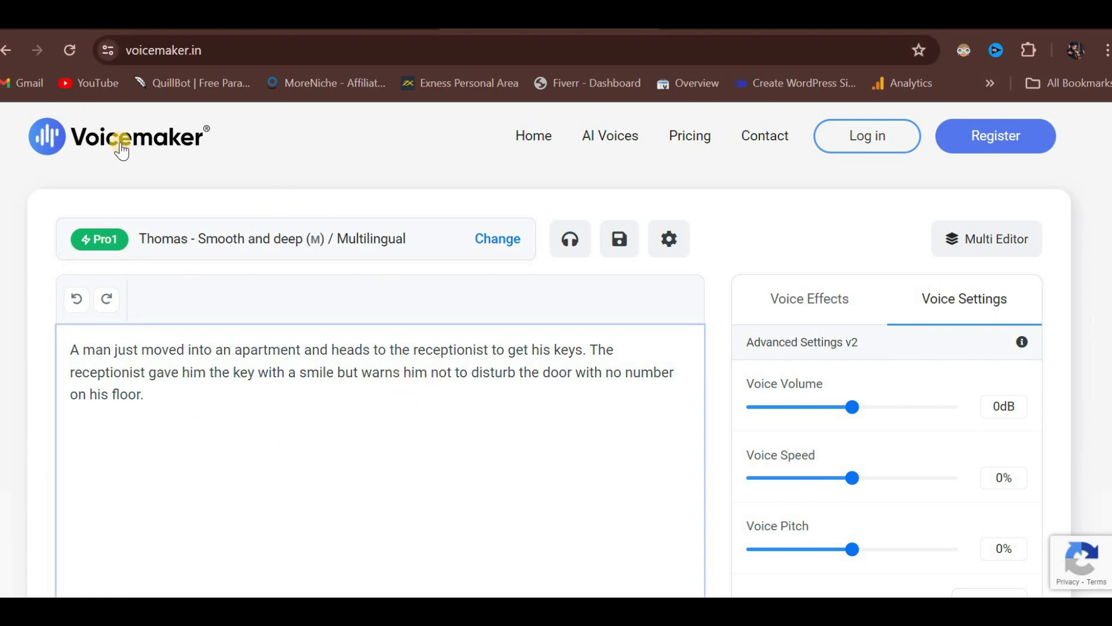
{"action": "scroll", "coordinate": [365, 298], "scroll_direction": "down", "scroll_amount": 5}
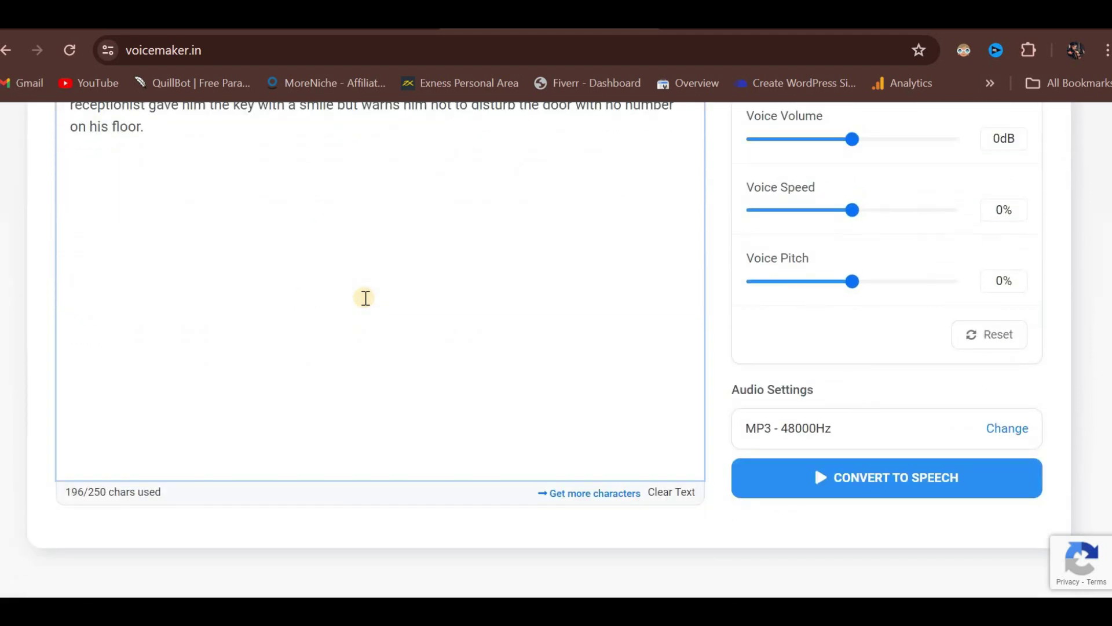
{"action": "scroll", "coordinate": [365, 298], "scroll_direction": "down", "scroll_amount": 14}
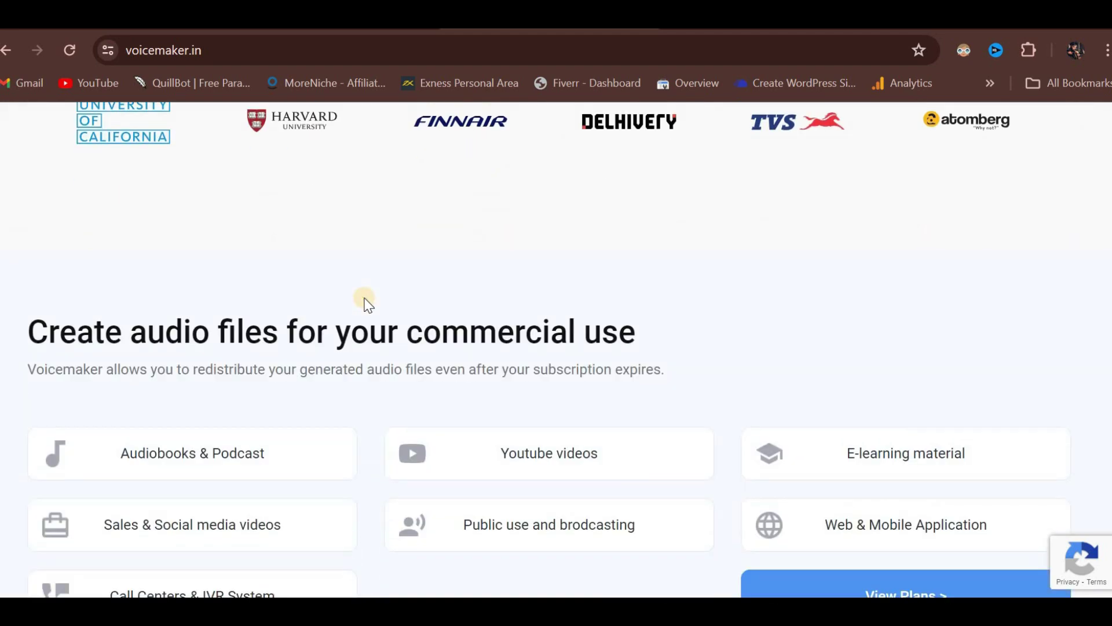
{"action": "scroll", "coordinate": [365, 301], "scroll_direction": "down", "scroll_amount": 4}
{"action": "scroll", "coordinate": [365, 301], "scroll_direction": "up", "scroll_amount": 7}
{"action": "scroll", "coordinate": [365, 298], "scroll_direction": "up", "scroll_amount": 15}
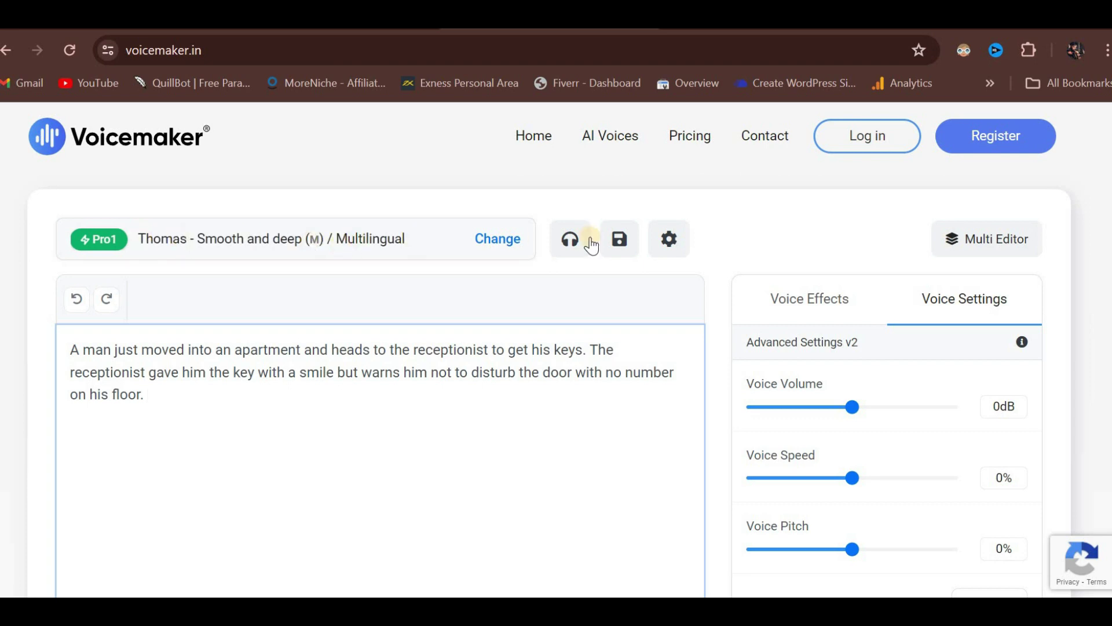
Open the voice selection and browse the list of Pro voices.
{"action": "left_click", "coordinate": [491, 242]}
{"action": "scroll", "coordinate": [940, 365], "scroll_direction": "down", "scroll_amount": 2}
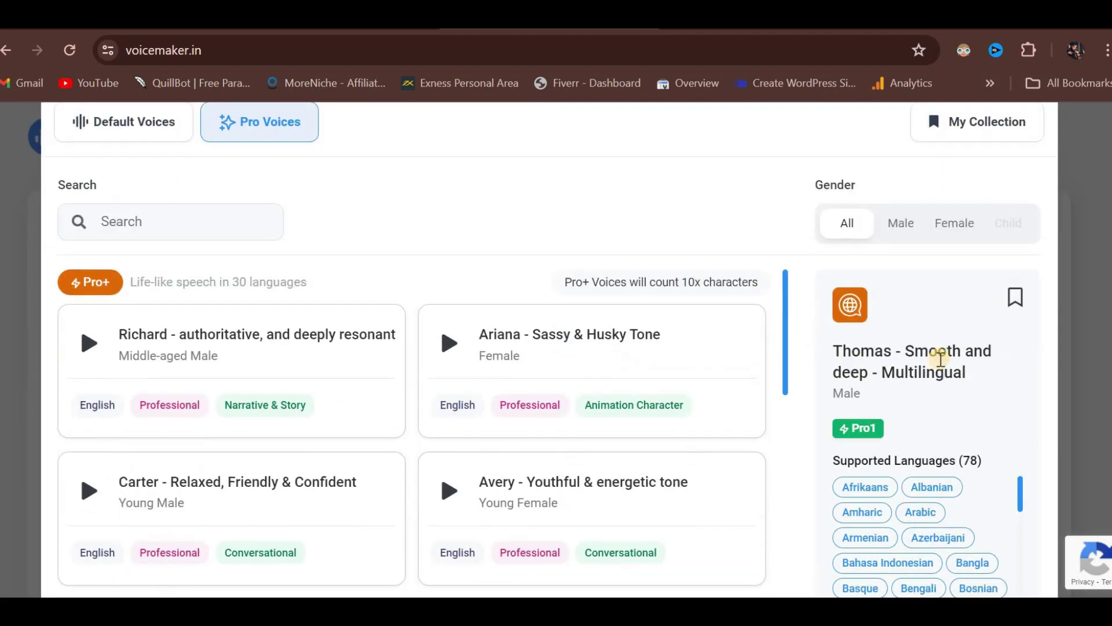
{"action": "scroll", "coordinate": [940, 358], "scroll_direction": "down", "scroll_amount": 2}
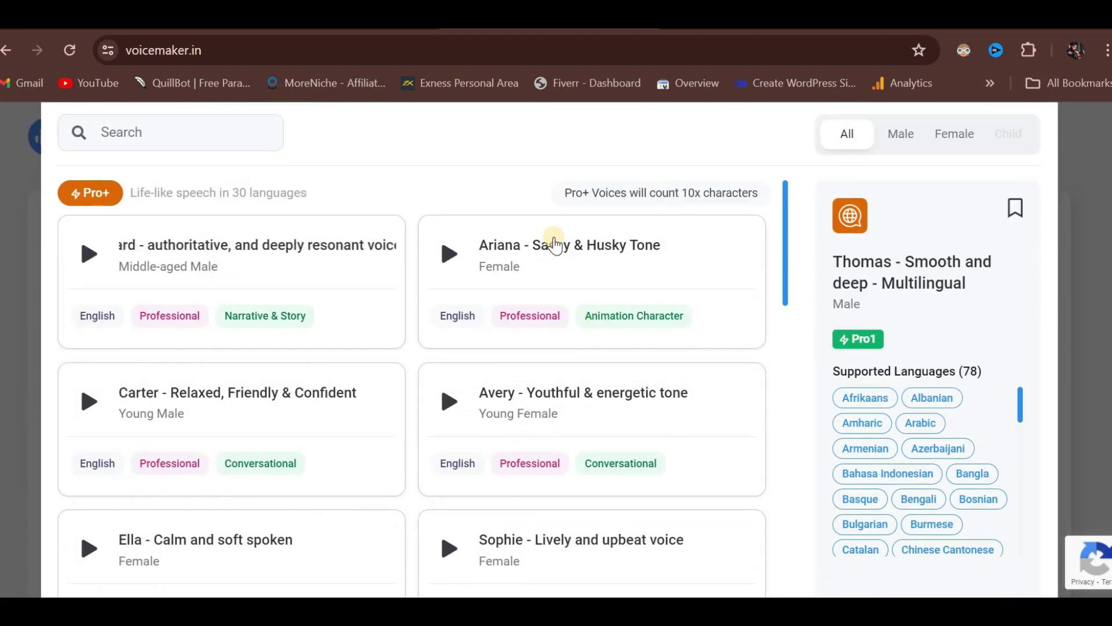
{"action": "scroll", "coordinate": [655, 423], "scroll_direction": "down", "scroll_amount": 3}
{"action": "scroll", "coordinate": [502, 432], "scroll_direction": "down", "scroll_amount": 9}
{"action": "scroll", "coordinate": [585, 423], "scroll_direction": "up", "scroll_amount": 3}
{"action": "scroll", "coordinate": [588, 425], "scroll_direction": "up", "scroll_amount": 9}
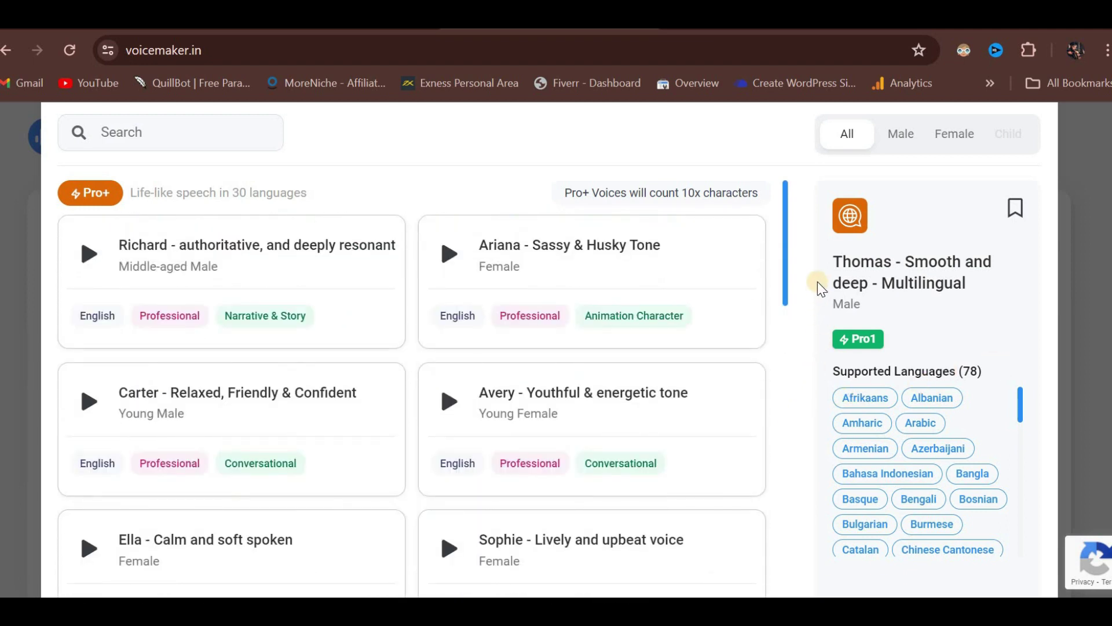
Examine the details of the "Thomas - Smooth and deep - Multilingual" voice and its list of supported languages.
{"action": "left_click_drag", "start_coordinate": [831, 260], "coordinate": [991, 287]}
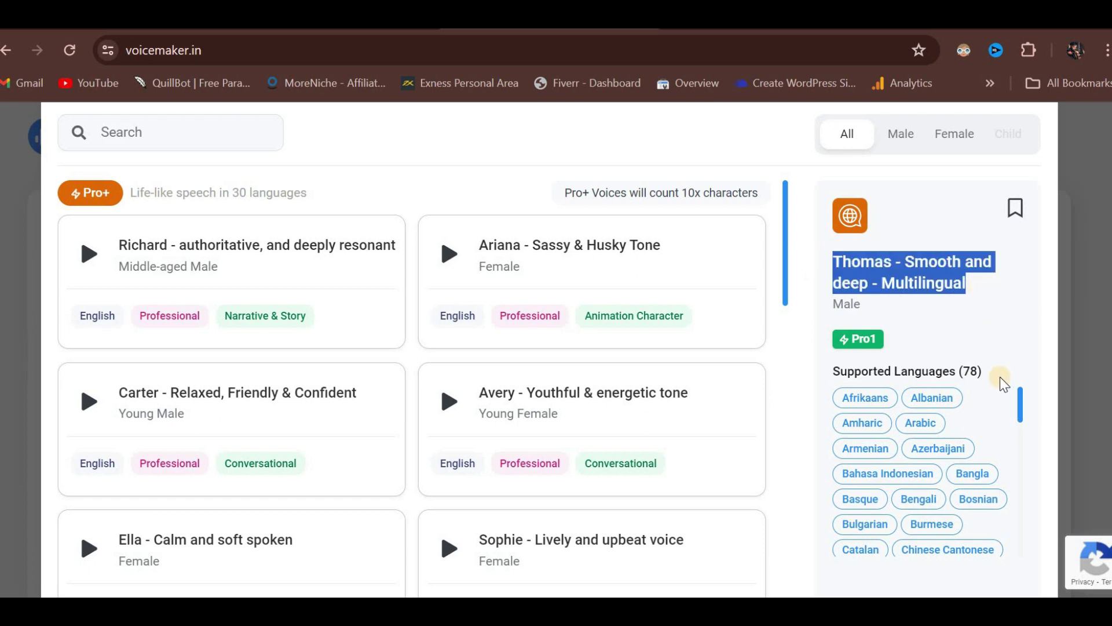
{"action": "scroll", "coordinate": [1004, 384], "scroll_direction": "down", "scroll_amount": 2}
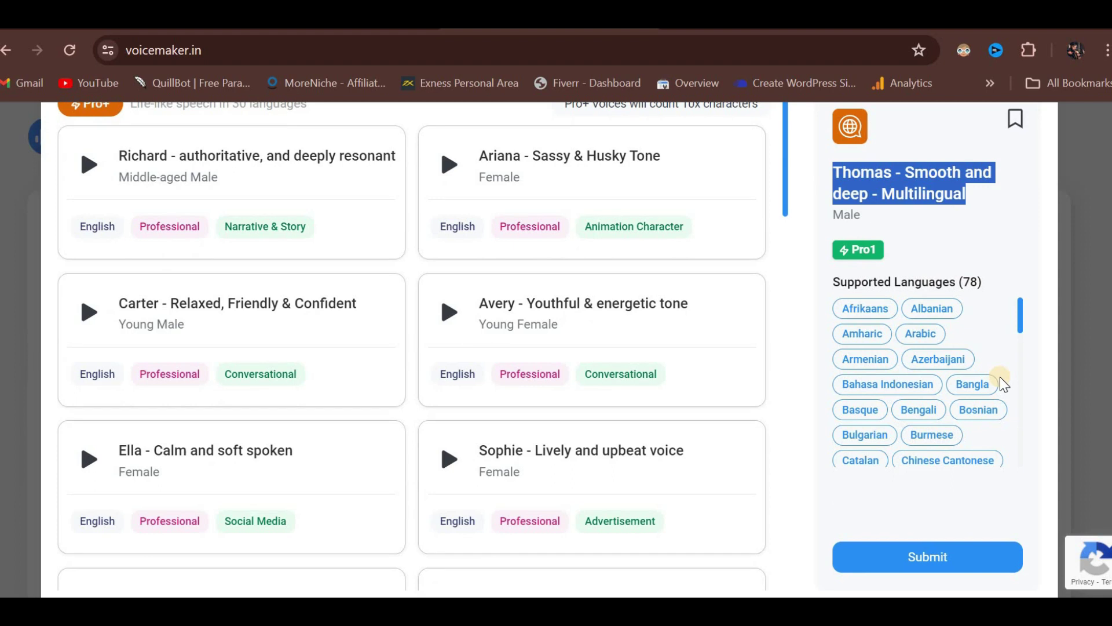
{"action": "scroll", "coordinate": [990, 377], "scroll_direction": "down", "scroll_amount": 2}
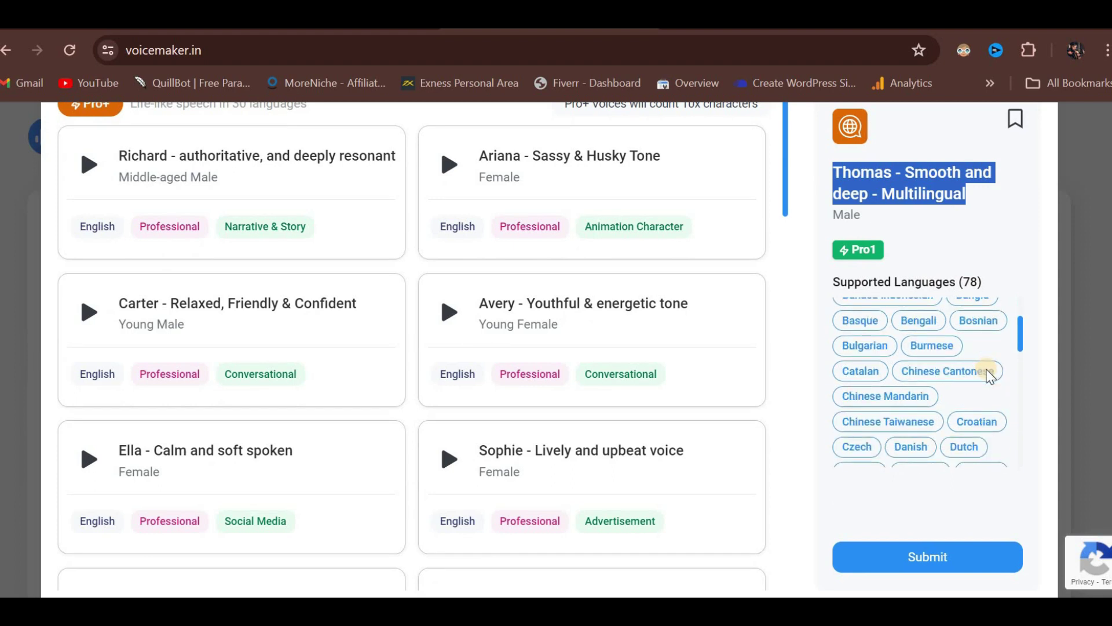
{"action": "scroll", "coordinate": [991, 377], "scroll_direction": "up", "scroll_amount": 2}
{"action": "scroll", "coordinate": [987, 377], "scroll_direction": "down", "scroll_amount": 2}
{"action": "scroll", "coordinate": [988, 377], "scroll_direction": "up", "scroll_amount": 2}
{"action": "scroll", "coordinate": [956, 242], "scroll_direction": "up", "scroll_amount": 2}
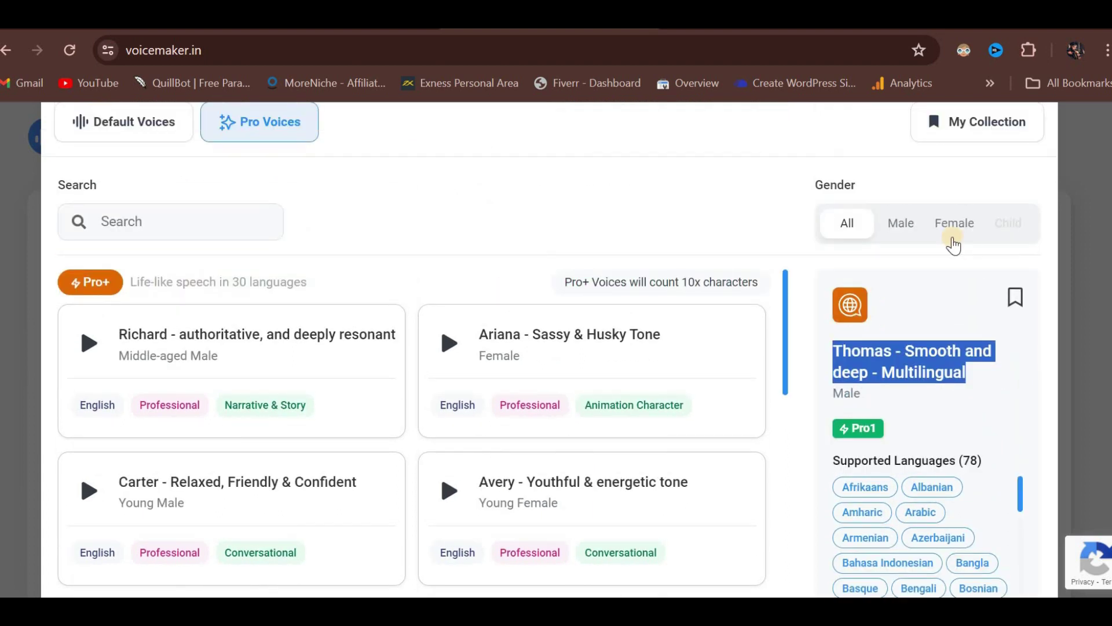
{"action": "scroll", "coordinate": [954, 245], "scroll_direction": "down", "scroll_amount": 3}
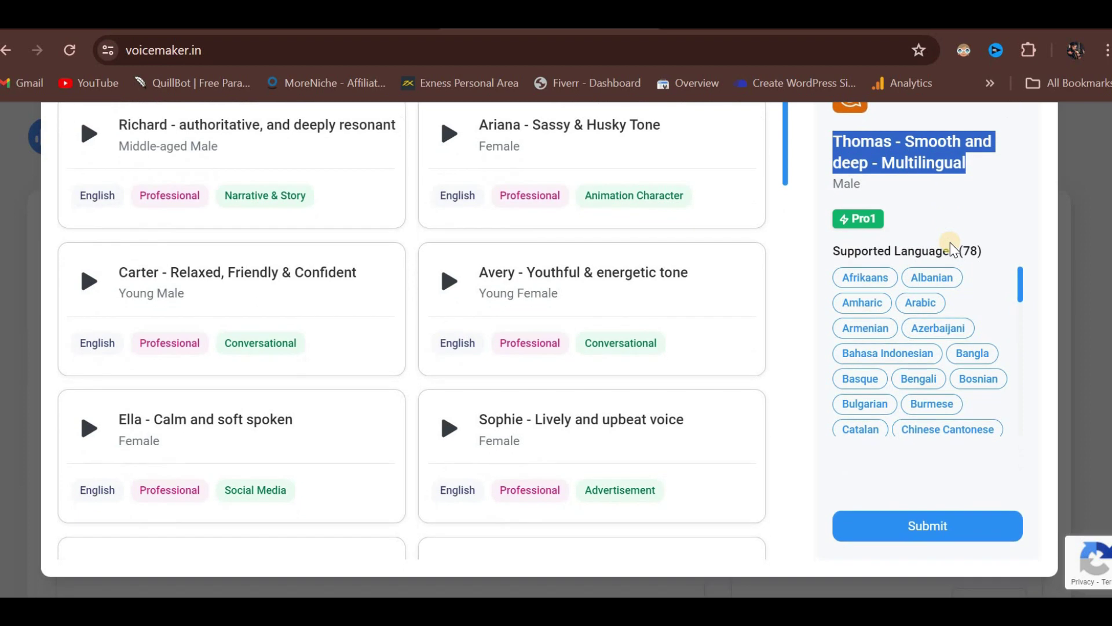
{"action": "scroll", "coordinate": [926, 340], "scroll_direction": "down", "scroll_amount": 6}
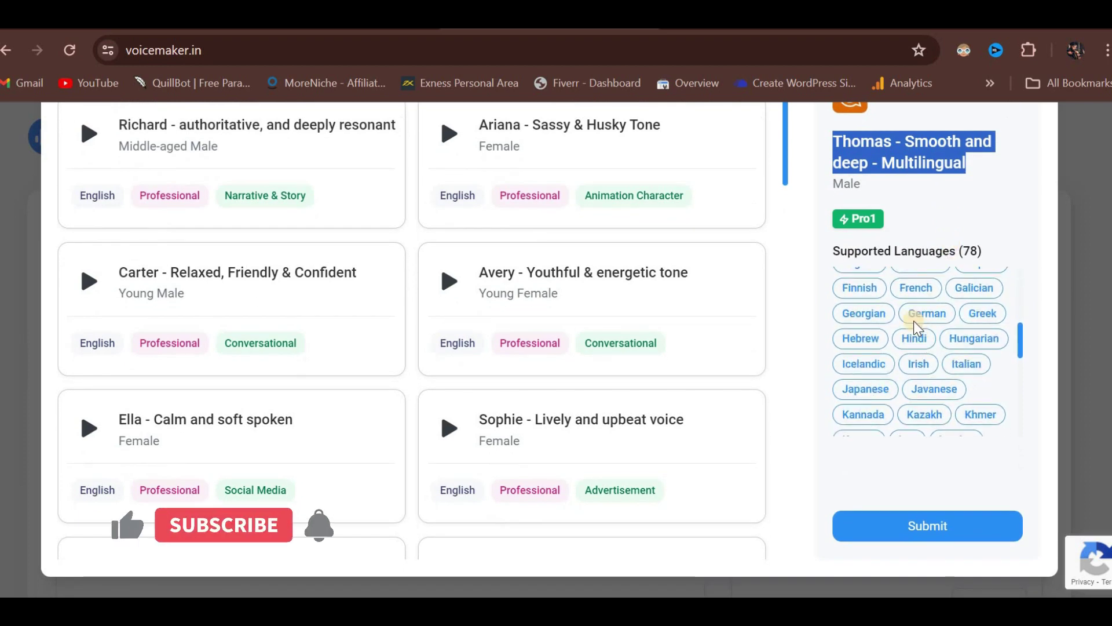
{"action": "left_click_drag", "start_coordinate": [914, 318], "coordinate": [941, 314]}
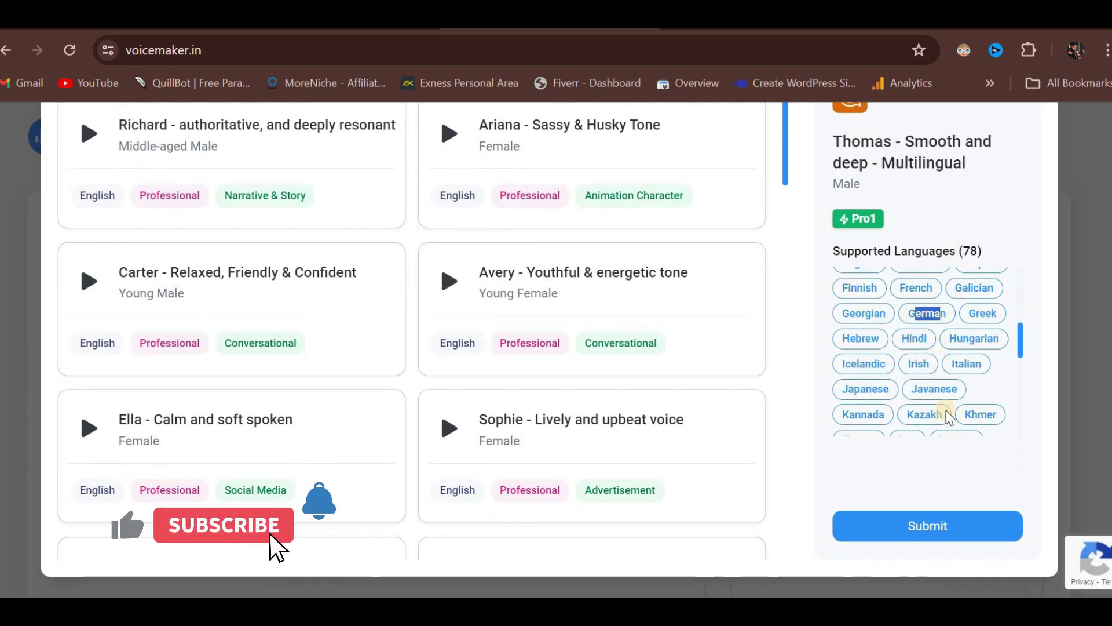
Keep the "Thomas - Smooth and deep" multilingual voice, close the voice selection and return to the text editor.
{"action": "left_click", "coordinate": [932, 525]}
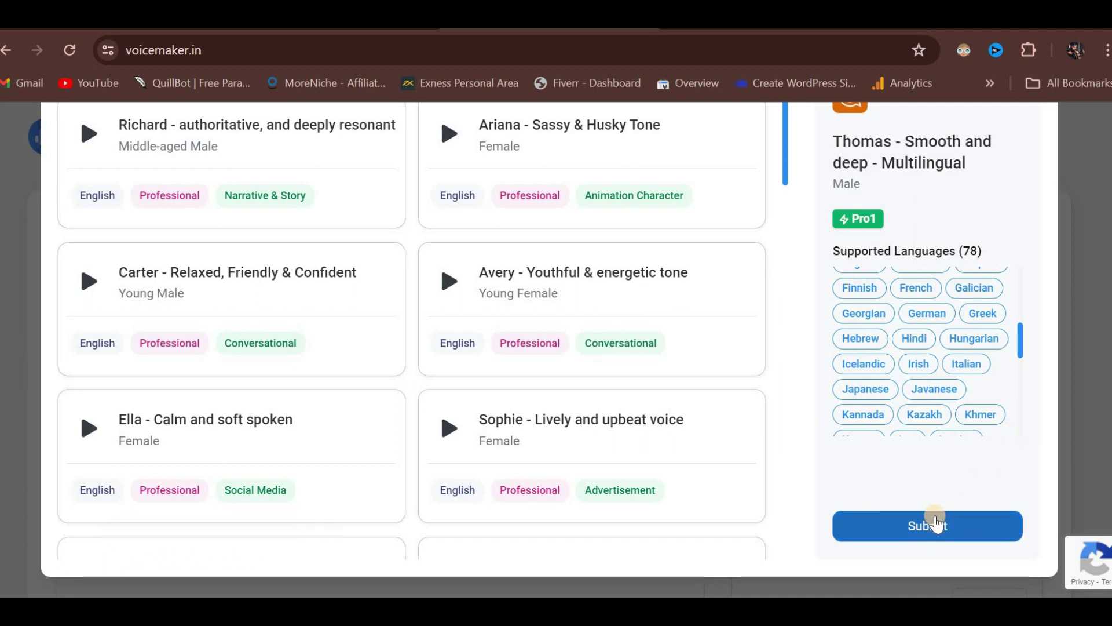
{"action": "scroll", "coordinate": [944, 467], "scroll_direction": "up", "scroll_amount": 5}
{"action": "left_click", "coordinate": [1033, 162]}
{"action": "scroll", "coordinate": [314, 459], "scroll_direction": "down", "scroll_amount": 2}
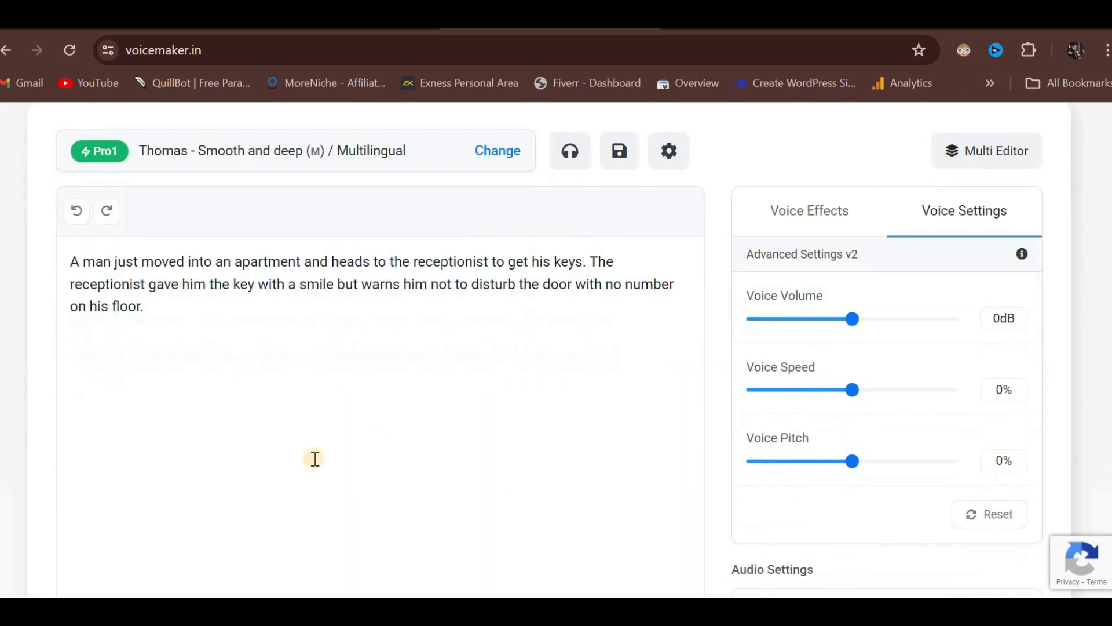
{"action": "scroll", "coordinate": [314, 458], "scroll_direction": "up", "scroll_amount": 2}
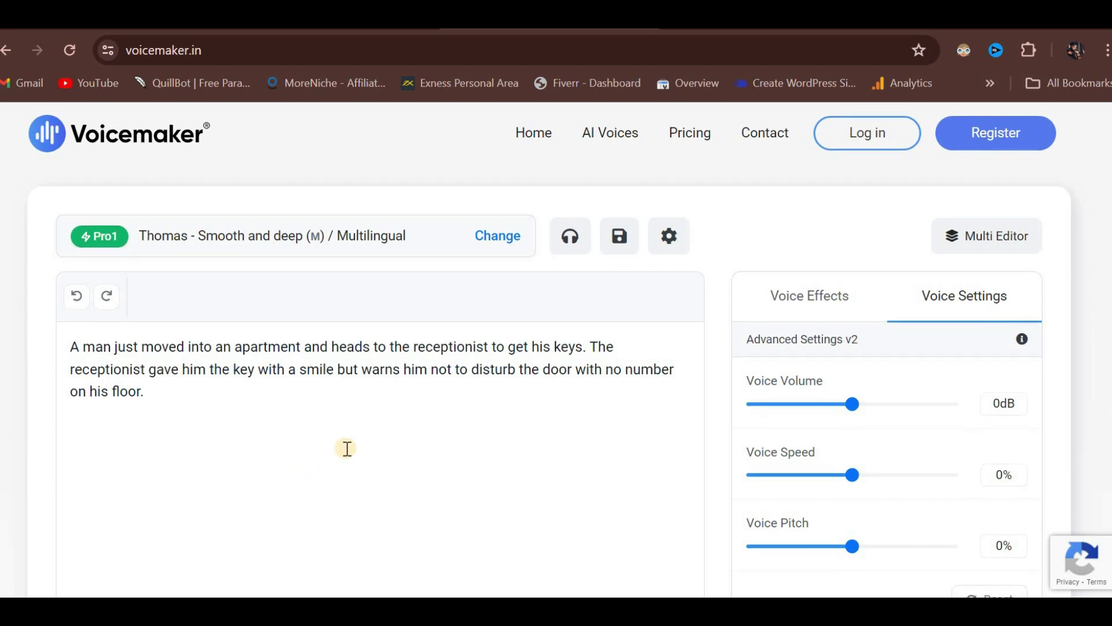
{"action": "scroll", "coordinate": [345, 446], "scroll_direction": "down", "scroll_amount": 4}
{"action": "scroll", "coordinate": [347, 446], "scroll_direction": "up", "scroll_amount": 4}
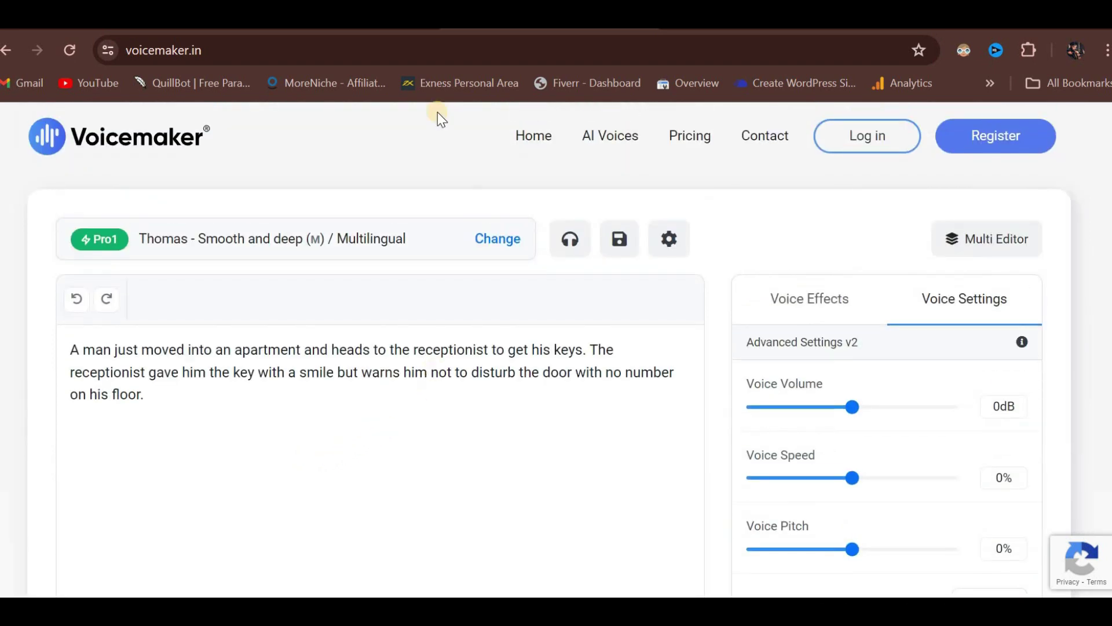
Copy the highlighted opening sentences of the "White with RED" story from the short scary stories page and return to the Voicemaker text editor.
{"action": "key", "text": "ctrl+shift+Tab"}
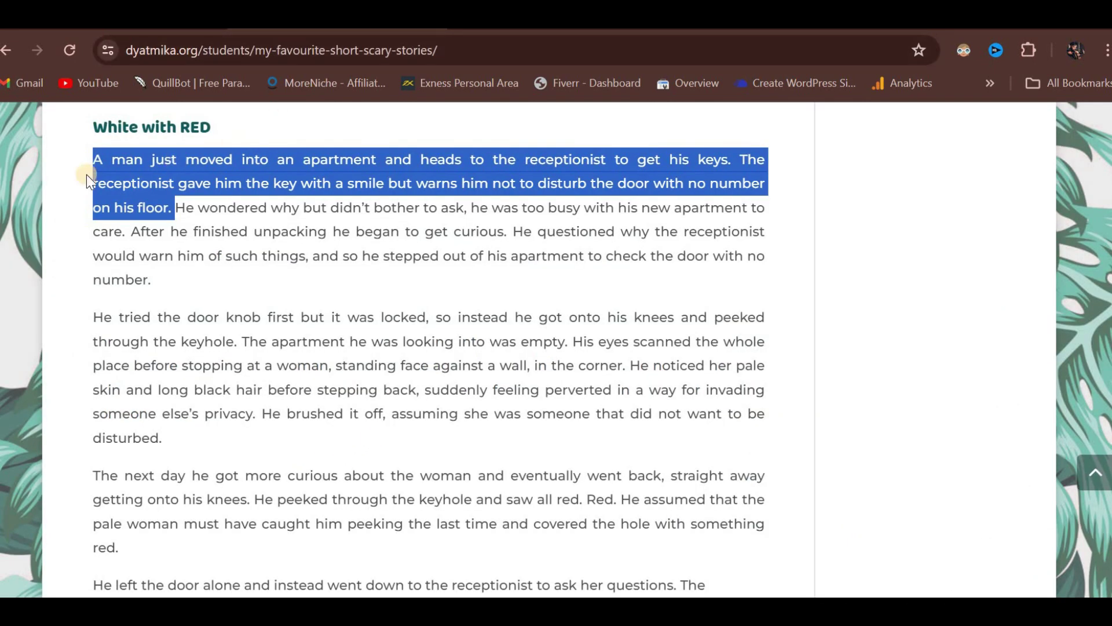
{"action": "right_click", "coordinate": [187, 174]}
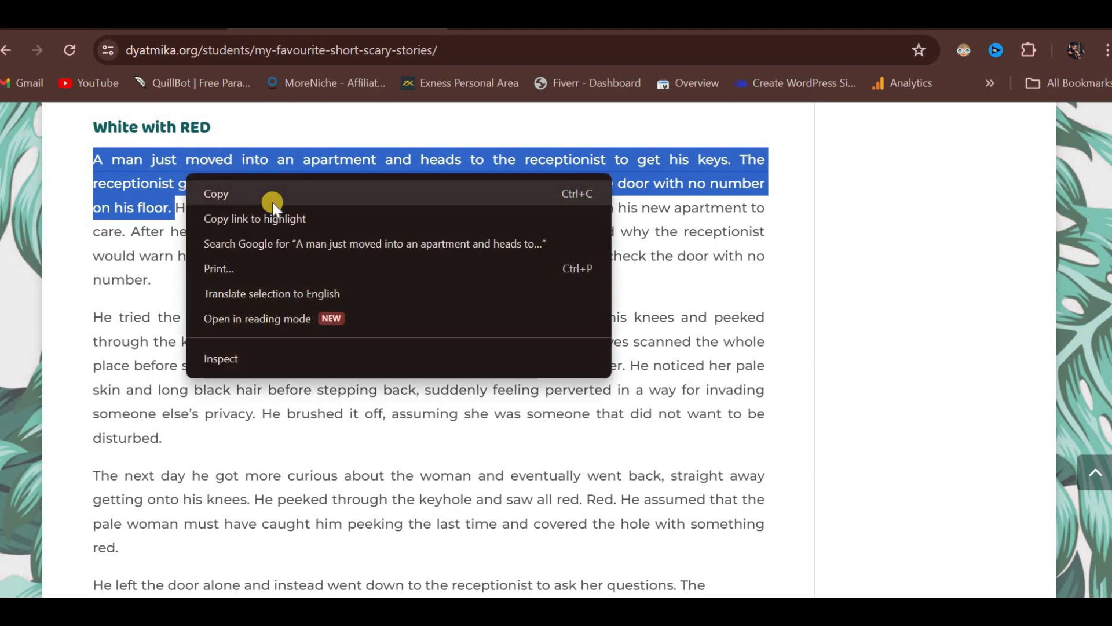
{"action": "left_click", "coordinate": [269, 192]}
{"action": "key", "text": "ctrl+Tab"}
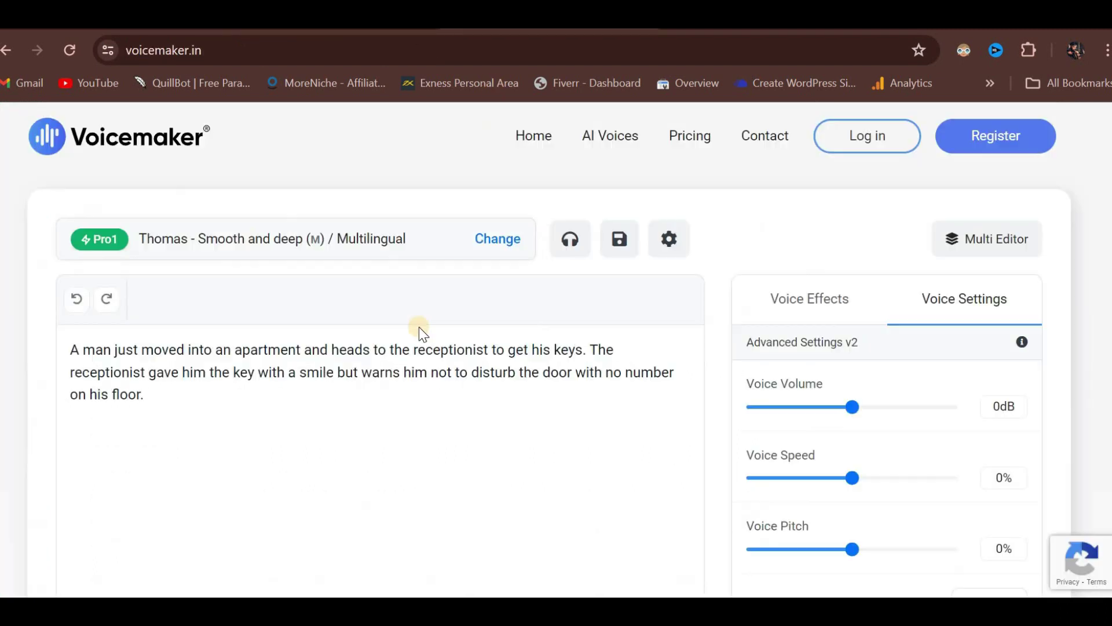
{"action": "left_click", "coordinate": [345, 389]}
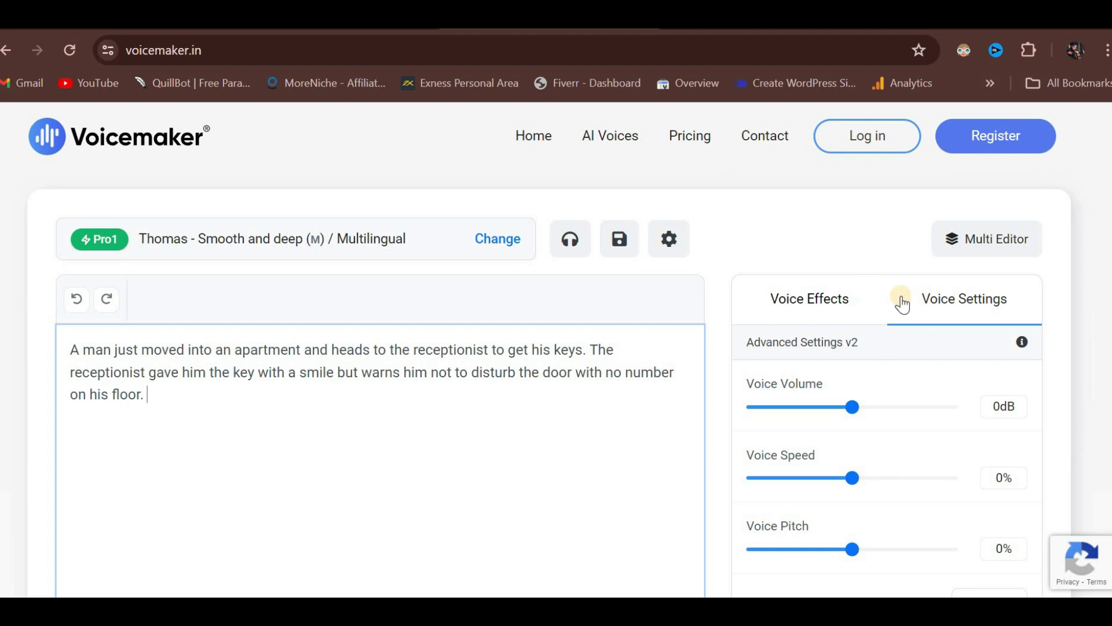
Convert the story excerpt to speech with volume 0dB, speed 0%, pitch 0% and MP3 - 48000Hz audio.
{"action": "scroll", "coordinate": [953, 347], "scroll_direction": "down", "scroll_amount": 1}
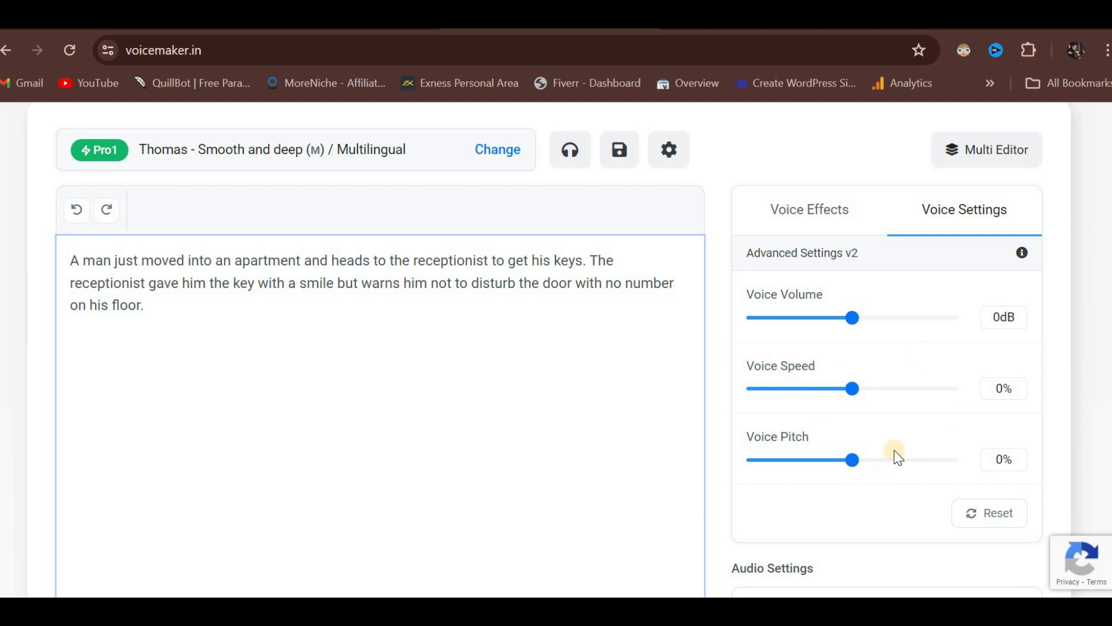
{"action": "scroll", "coordinate": [895, 454], "scroll_direction": "down", "scroll_amount": 3}
{"action": "left_click", "coordinate": [902, 396]}
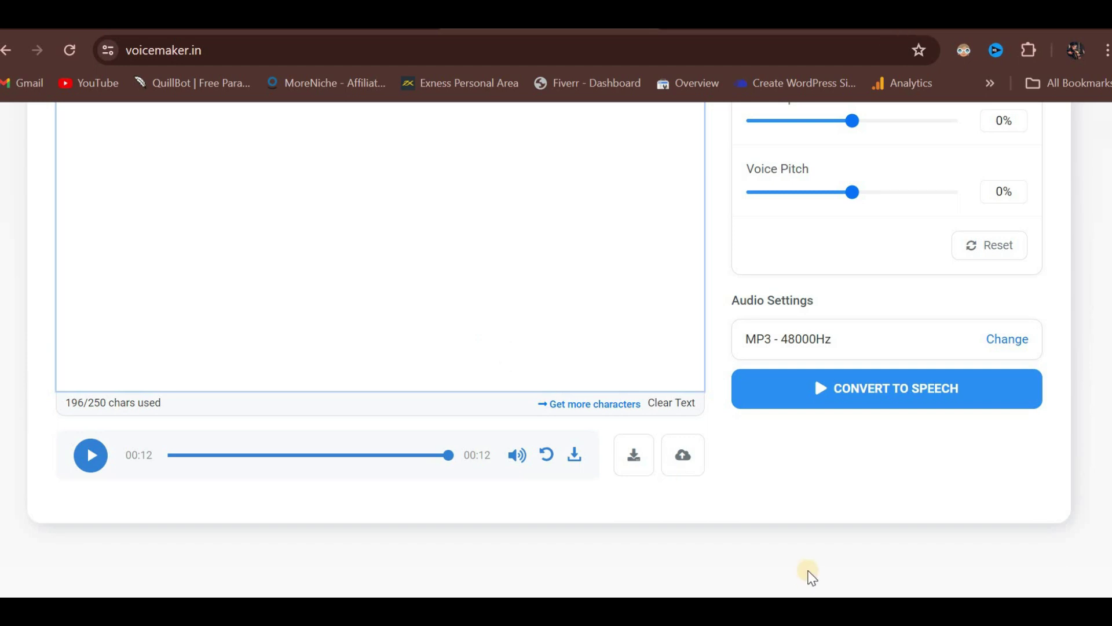
{"action": "left_click", "coordinate": [354, 237]}
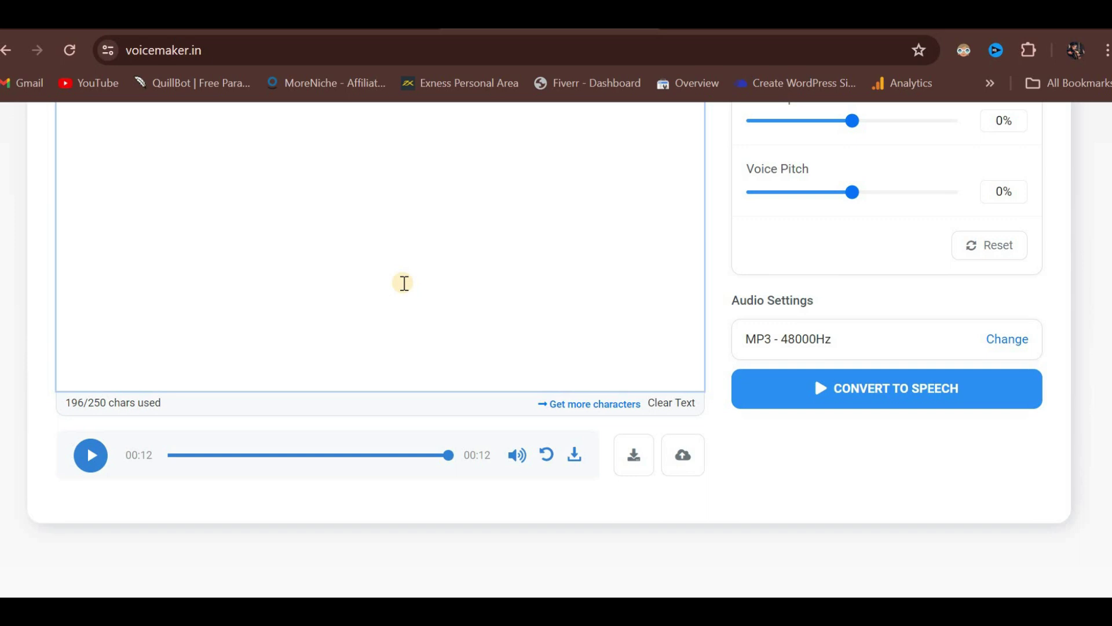
Open the Voicemaker pricing page and view the monthly plans.
{"action": "scroll", "coordinate": [403, 283], "scroll_direction": "up", "scroll_amount": 6}
{"action": "left_click", "coordinate": [678, 139]}
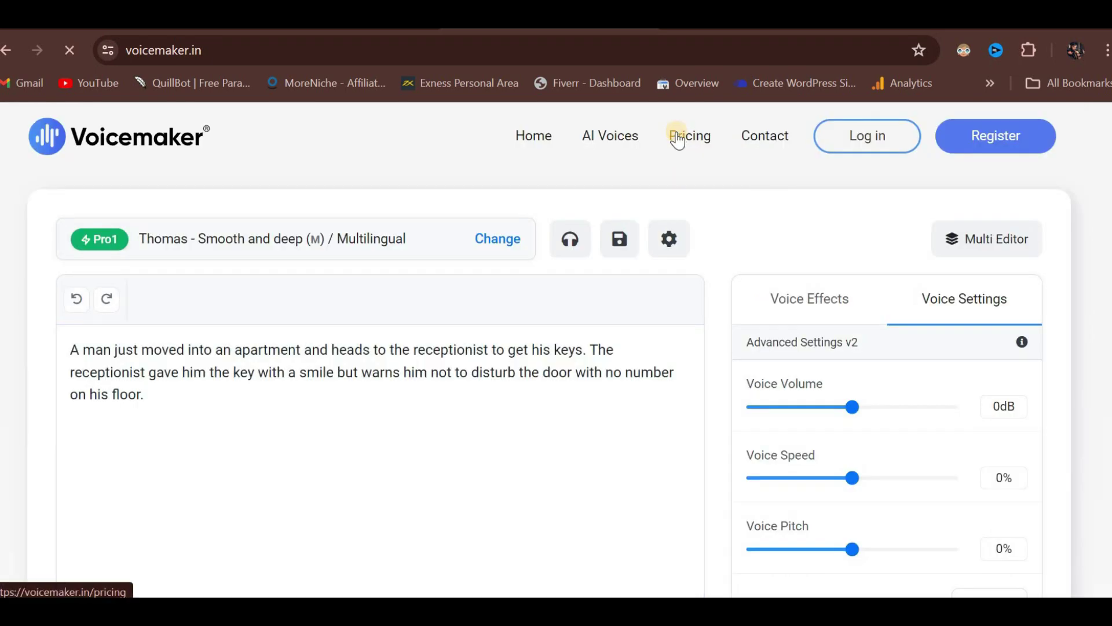
{"action": "left_click_drag", "start_coordinate": [571, 383], "coordinate": [657, 377]}
{"action": "left_click", "coordinate": [707, 371]}
{"action": "scroll", "coordinate": [704, 389], "scroll_direction": "down", "scroll_amount": 3}
Examine the Free plan's price, characters per convert, convert limit, default voices and languages.
{"action": "left_click_drag", "start_coordinate": [43, 298], "coordinate": [171, 409]}
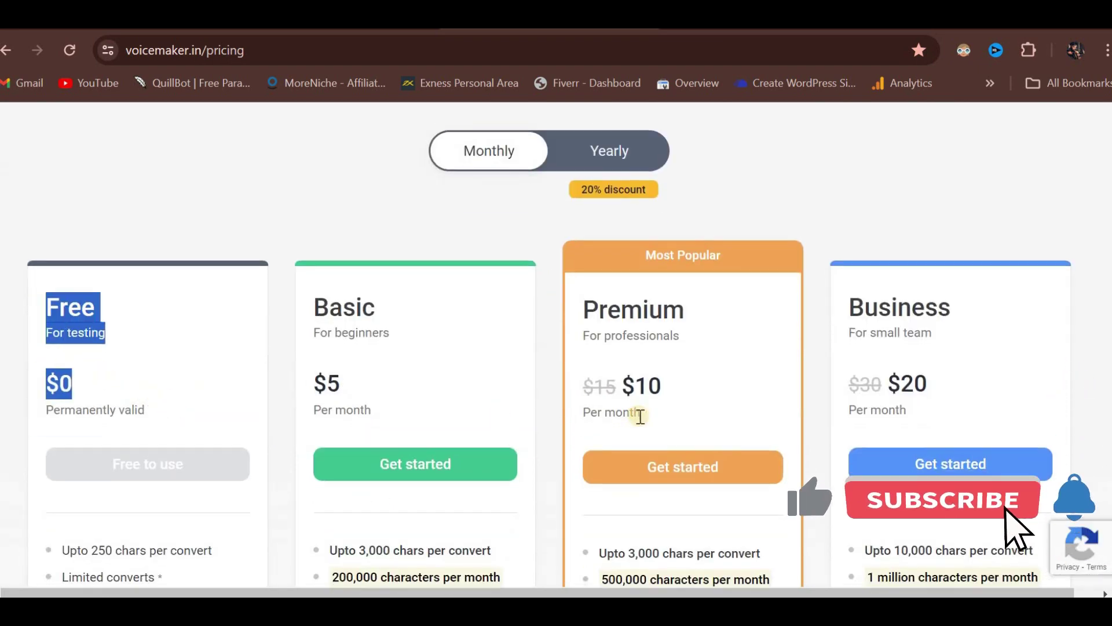
{"action": "scroll", "coordinate": [171, 409], "scroll_direction": "down", "scroll_amount": 3}
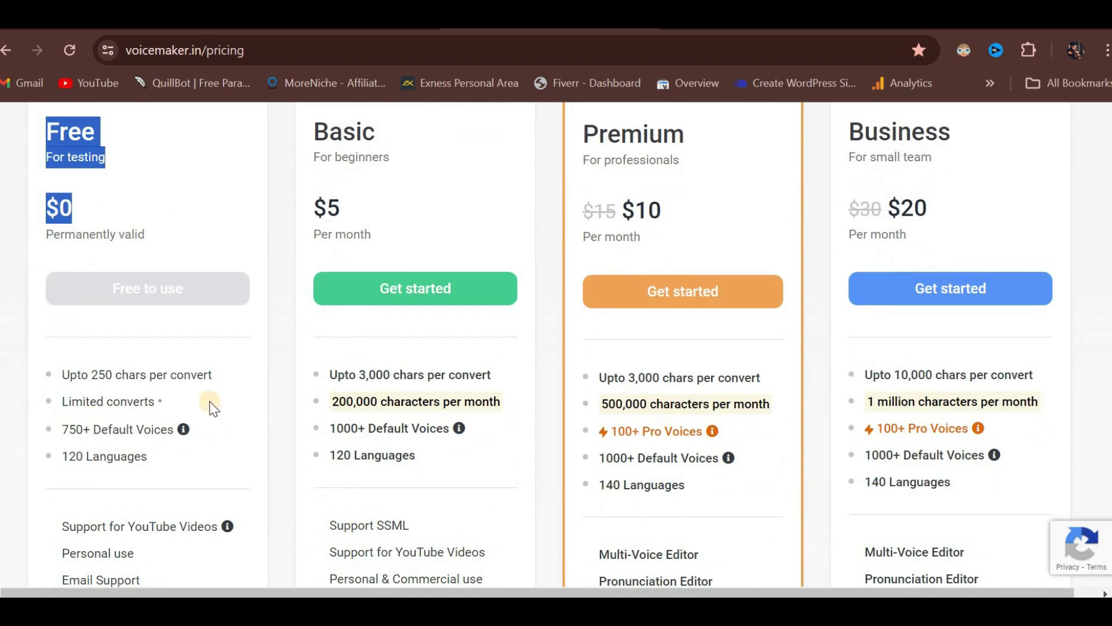
{"action": "left_click_drag", "start_coordinate": [231, 373], "coordinate": [55, 382]}
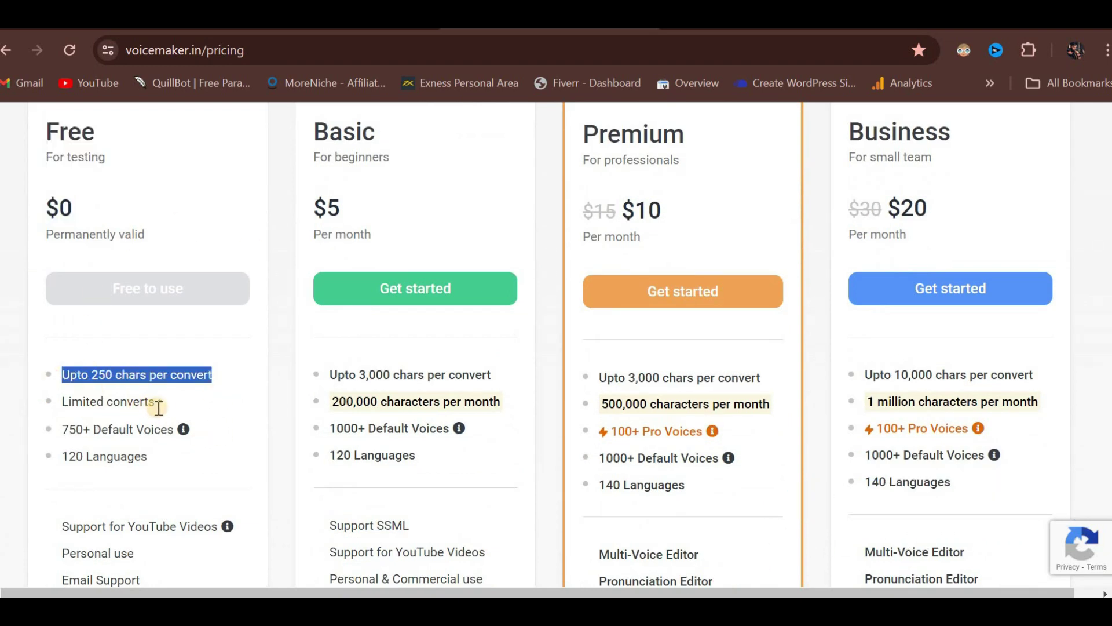
{"action": "left_click_drag", "start_coordinate": [172, 398], "coordinate": [54, 400]}
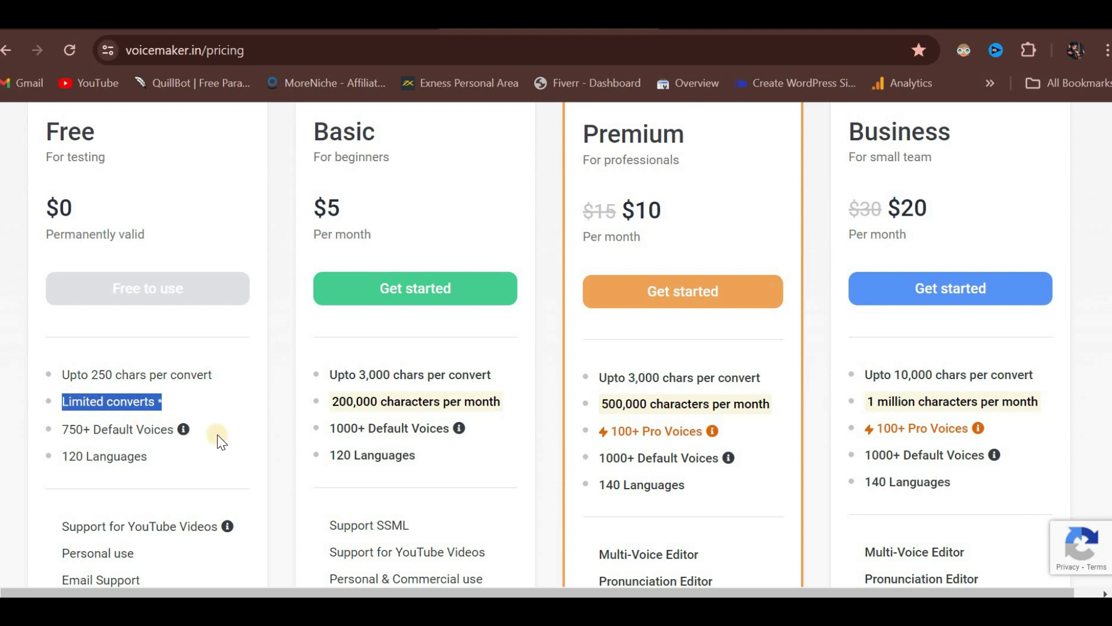
{"action": "left_click", "coordinate": [194, 424]}
{"action": "left_click_drag", "start_coordinate": [156, 428], "coordinate": [65, 432]}
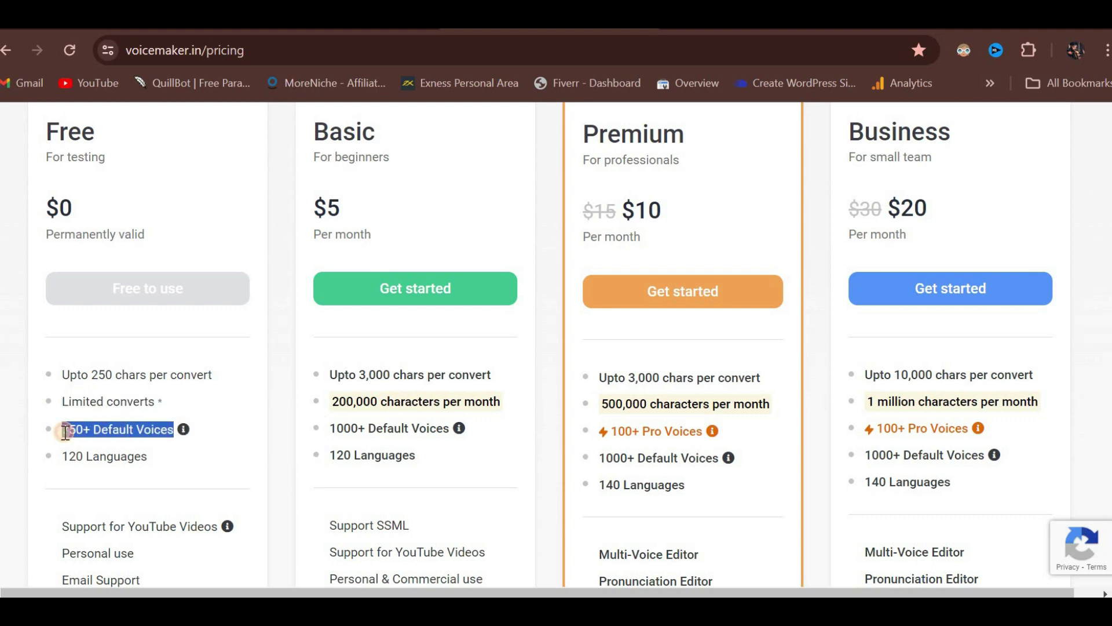
{"action": "left_click_drag", "start_coordinate": [148, 456], "coordinate": [50, 455]}
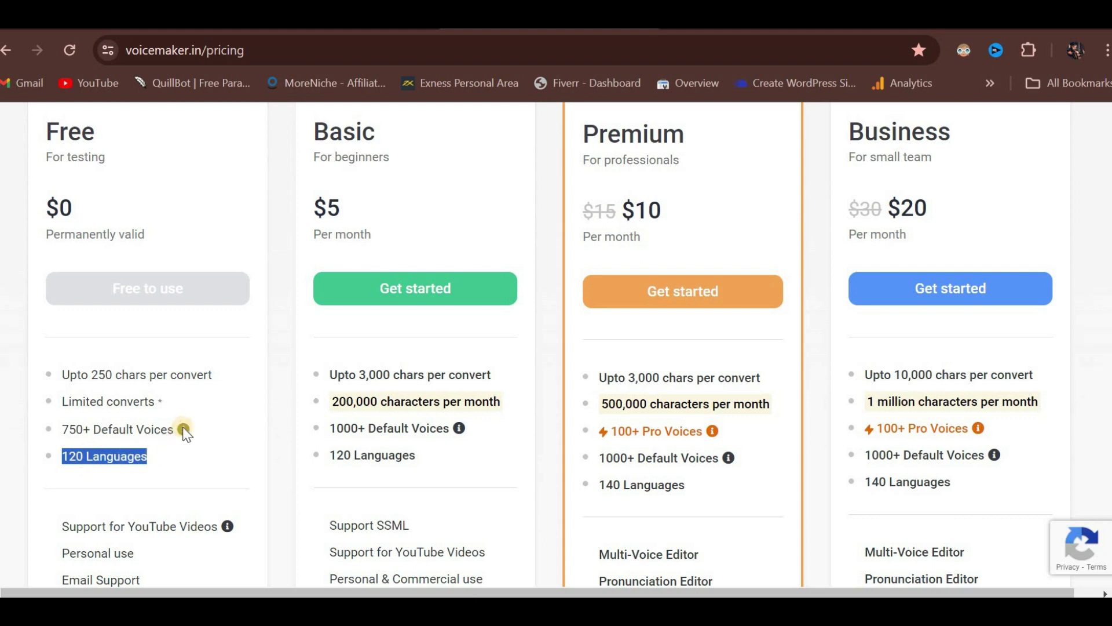
Compare the monthly prices and features of the Basic, Premium and Business plans.
{"action": "scroll", "coordinate": [330, 324], "scroll_direction": "up", "scroll_amount": 3}
{"action": "left_click_drag", "start_coordinate": [346, 371], "coordinate": [385, 417]}
{"action": "left_click", "coordinate": [370, 385]}
{"action": "scroll", "coordinate": [350, 399], "scroll_direction": "down", "scroll_amount": 2}
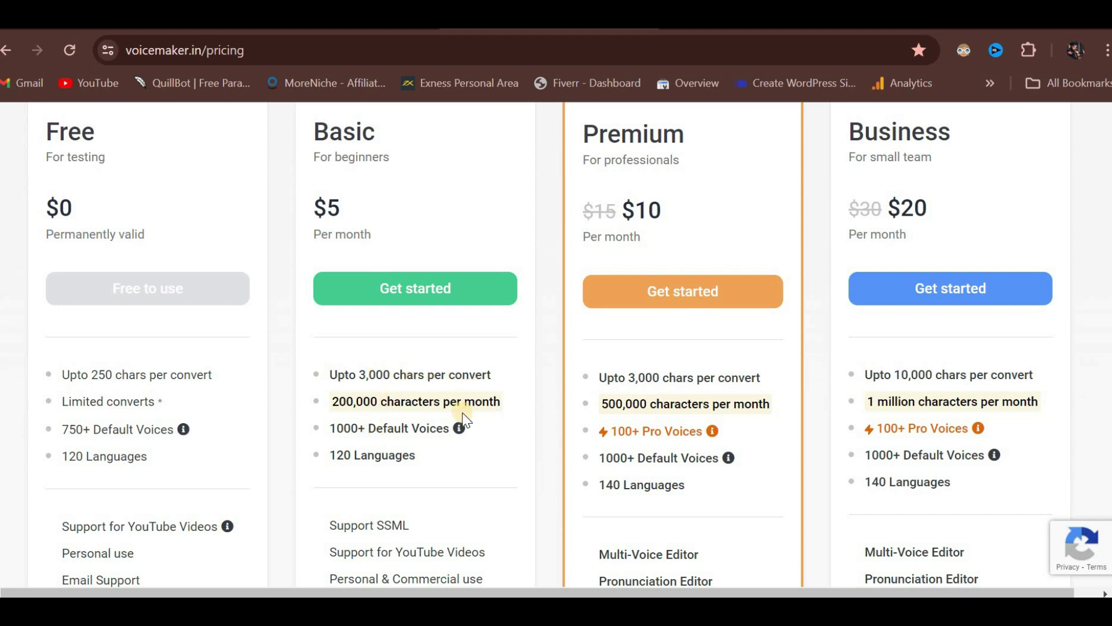
{"action": "scroll", "coordinate": [531, 395], "scroll_direction": "up", "scroll_amount": 1}
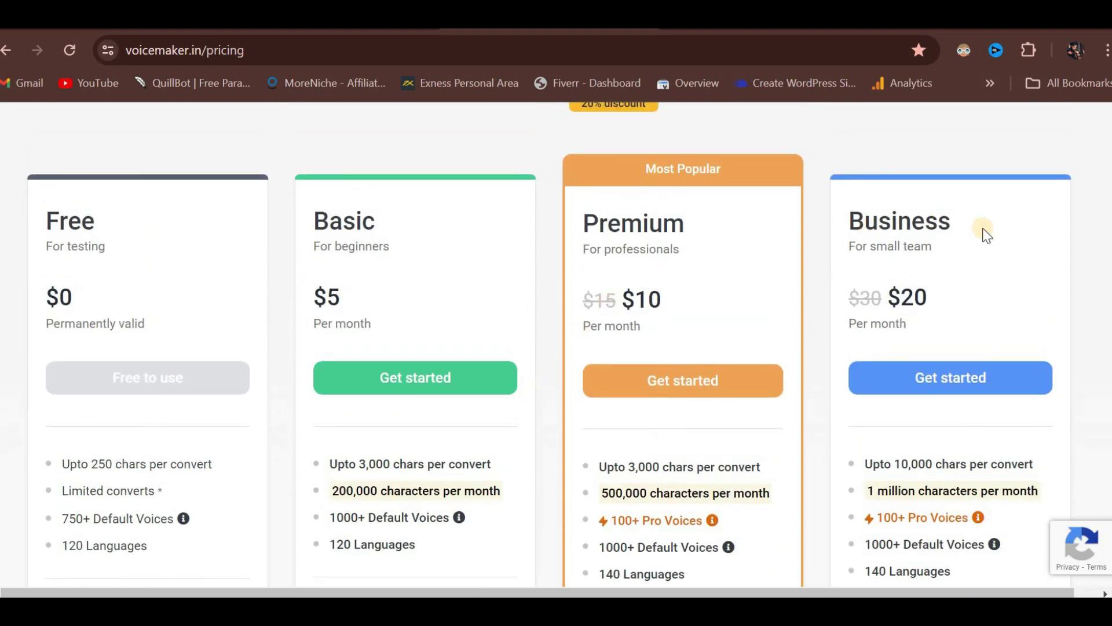
{"action": "left_click_drag", "start_coordinate": [578, 223], "coordinate": [666, 327]}
{"action": "left_click", "coordinate": [850, 209]}
{"action": "left_click_drag", "start_coordinate": [891, 273], "coordinate": [930, 329]}
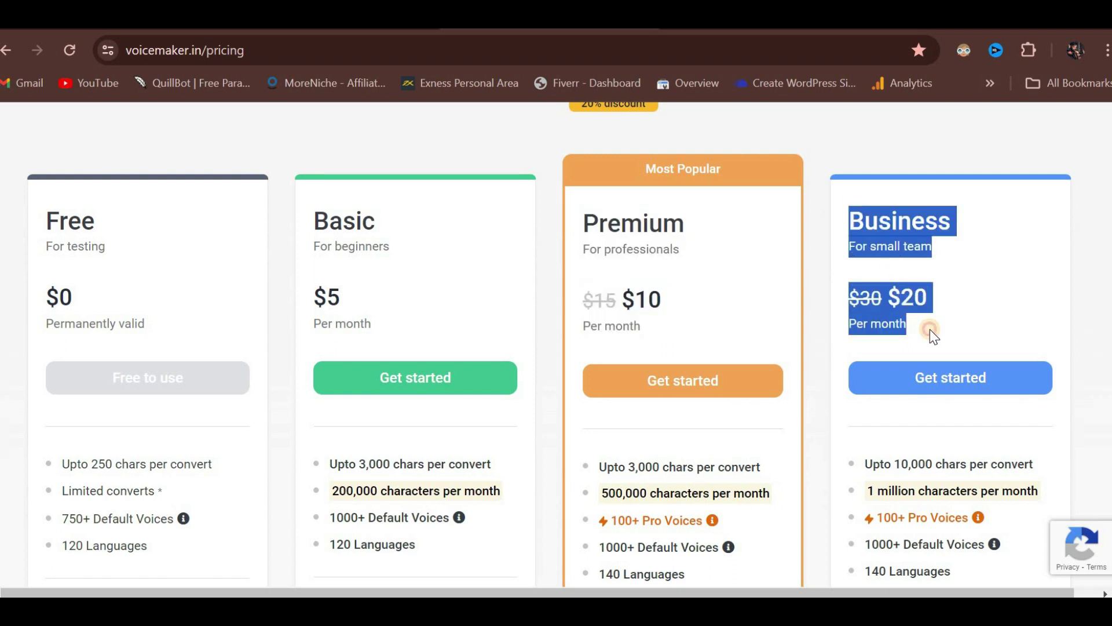
Examine the Premium plan's limit on characters per convert and its monthly character allowance.
{"action": "scroll", "coordinate": [923, 384], "scroll_direction": "down", "scroll_amount": 1}
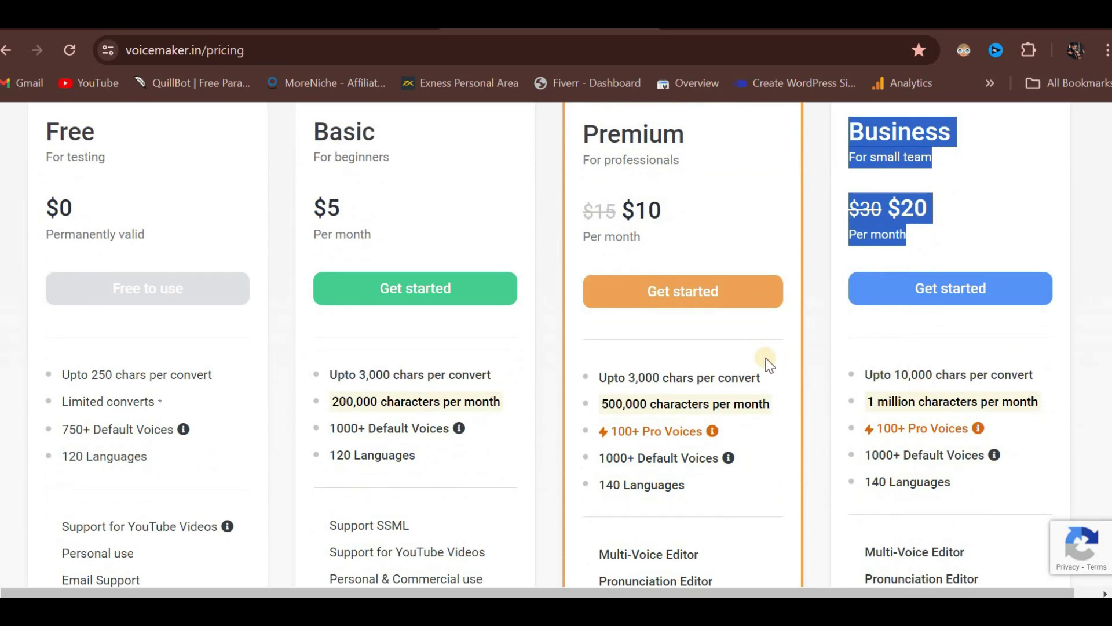
{"action": "left_click", "coordinate": [773, 379]}
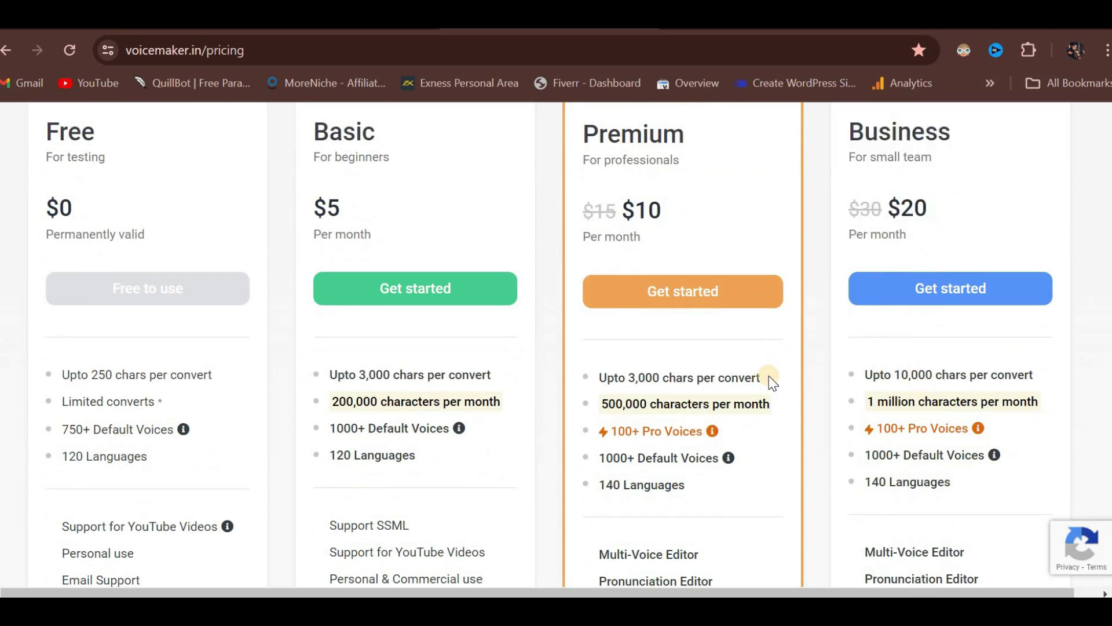
{"action": "left_click_drag", "start_coordinate": [770, 378], "coordinate": [598, 378]}
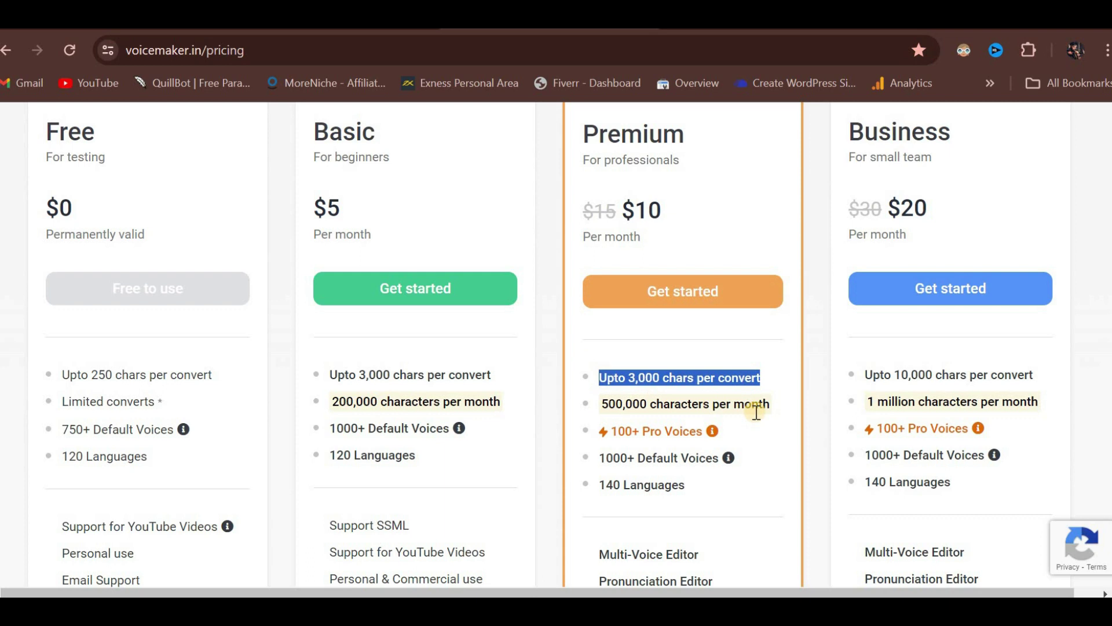
{"action": "left_click_drag", "start_coordinate": [777, 404], "coordinate": [584, 404]}
{"action": "scroll", "coordinate": [709, 432], "scroll_direction": "down", "scroll_amount": 1}
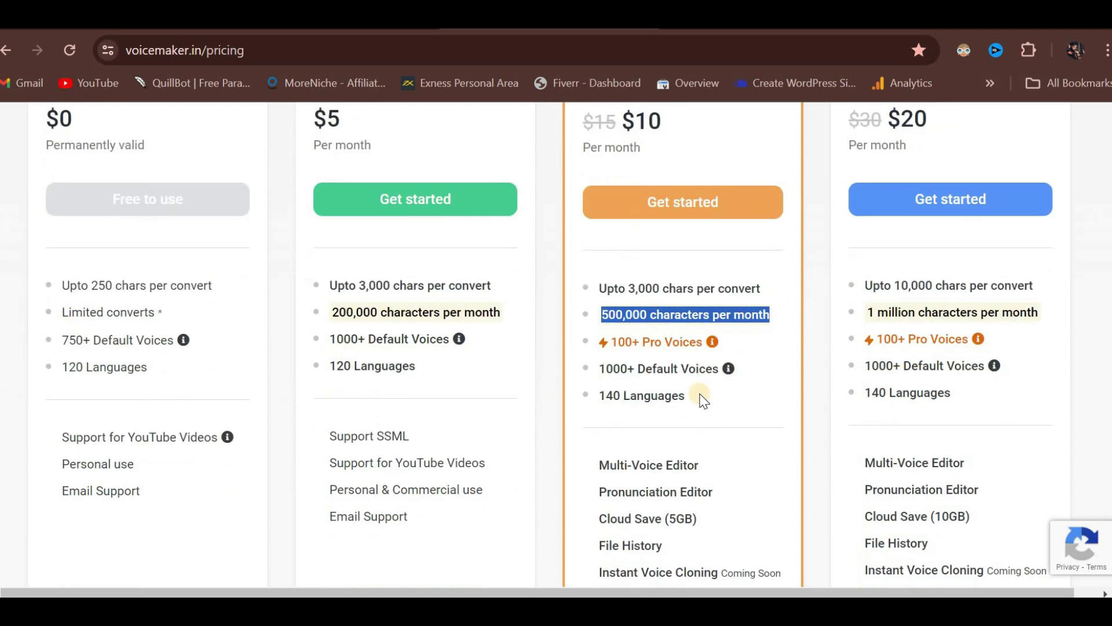
Review the full feature, usage and support lists of the Free, Basic, Premium and Business plans.
{"action": "scroll", "coordinate": [703, 399], "scroll_direction": "down", "scroll_amount": 8}
{"action": "scroll", "coordinate": [690, 396], "scroll_direction": "up", "scroll_amount": 10}
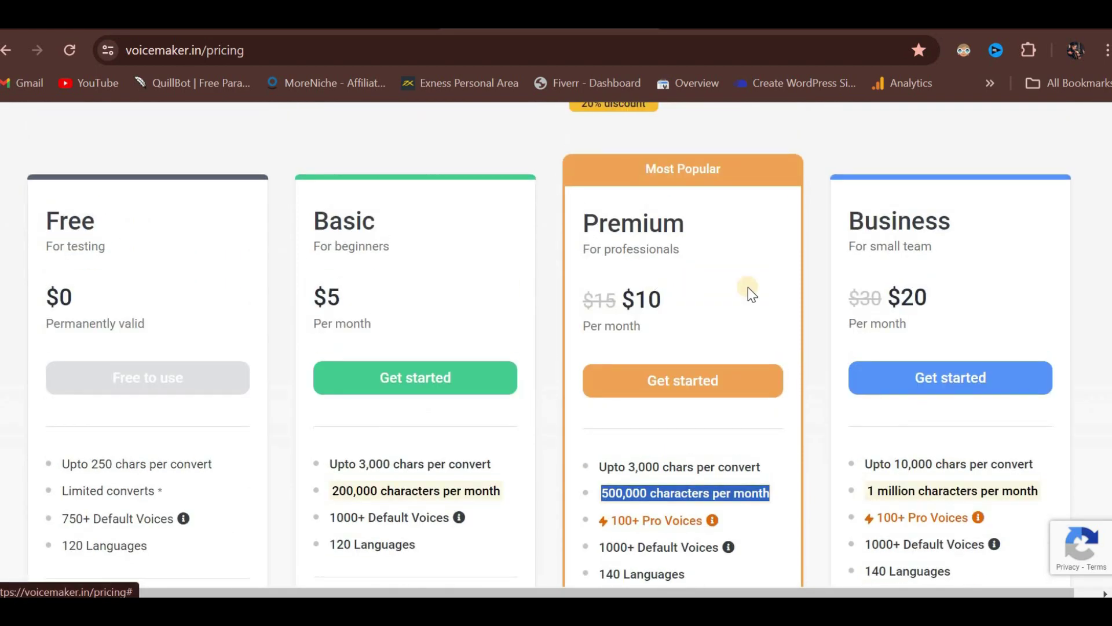
{"action": "scroll", "coordinate": [826, 409], "scroll_direction": "down", "scroll_amount": 9}
{"action": "scroll", "coordinate": [827, 416], "scroll_direction": "down", "scroll_amount": 6}
{"action": "scroll", "coordinate": [799, 405], "scroll_direction": "up", "scroll_amount": 11}
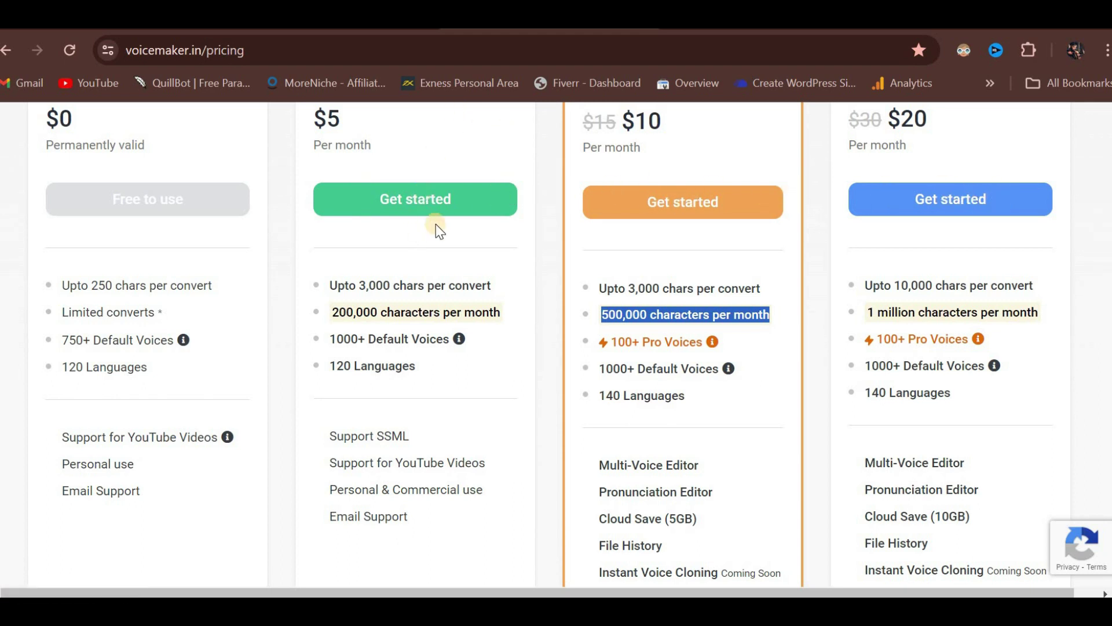
Return to the Plans & Pricing heading and highlight the page's full web address.
{"action": "scroll", "coordinate": [427, 290], "scroll_direction": "up", "scroll_amount": 6}
{"action": "scroll", "coordinate": [439, 447], "scroll_direction": "up", "scroll_amount": 2}
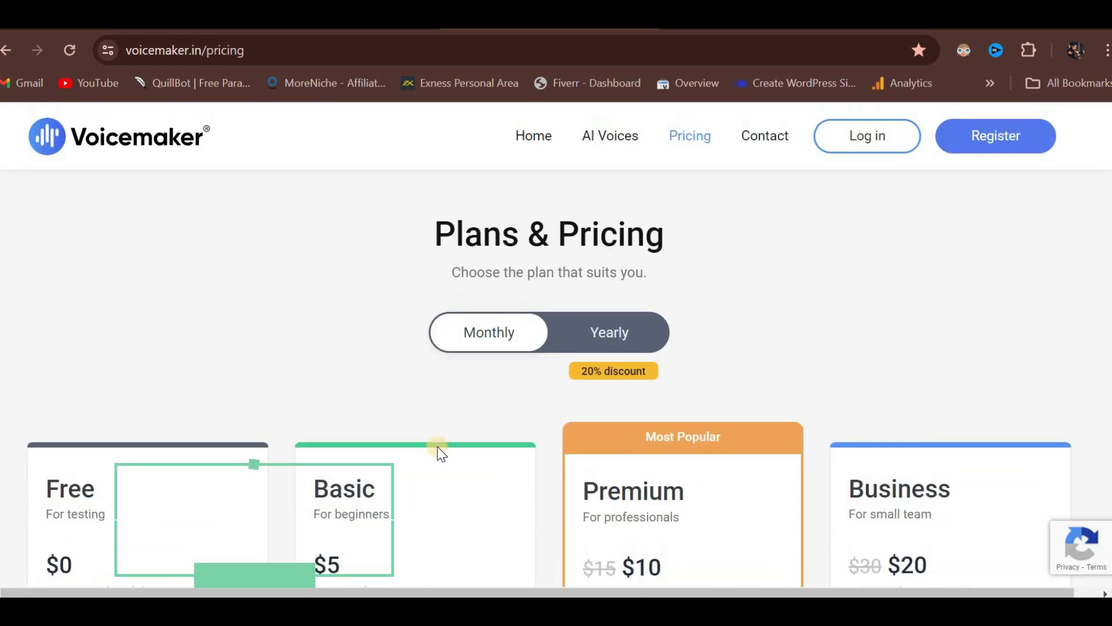
{"action": "left_click", "coordinate": [498, 45]}
{"action": "left_click_drag", "start_coordinate": [498, 45], "coordinate": [102, 52]}
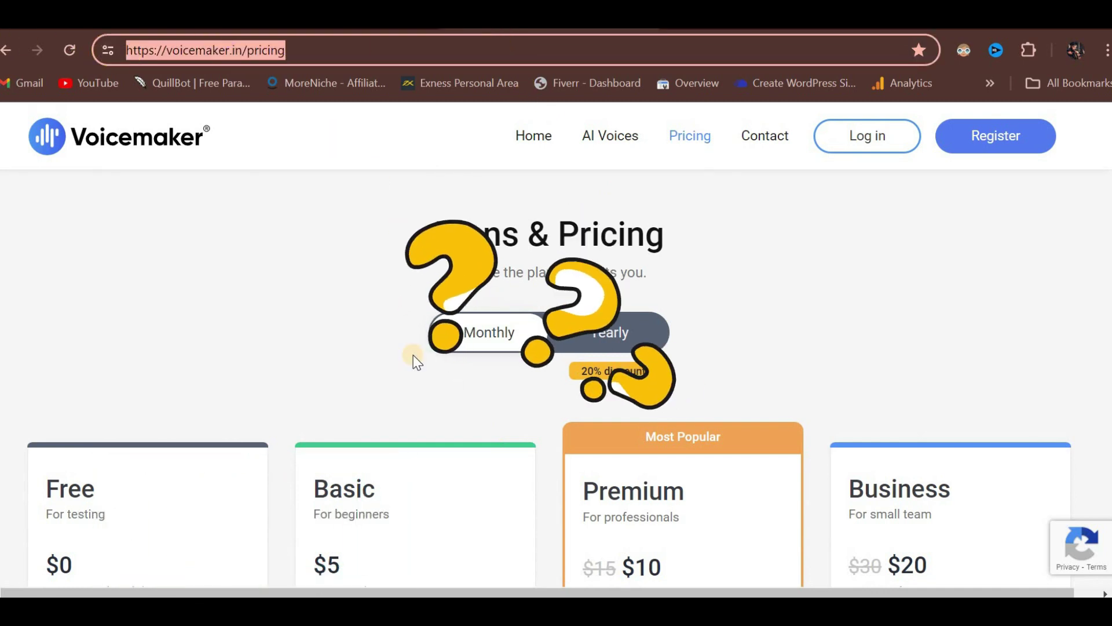
Recheck the plans' extra features and support options, and highlight the Business plan's name and monthly price.
{"action": "scroll", "coordinate": [414, 358], "scroll_direction": "down", "scroll_amount": 10}
{"action": "scroll", "coordinate": [487, 393], "scroll_direction": "down", "scroll_amount": 2}
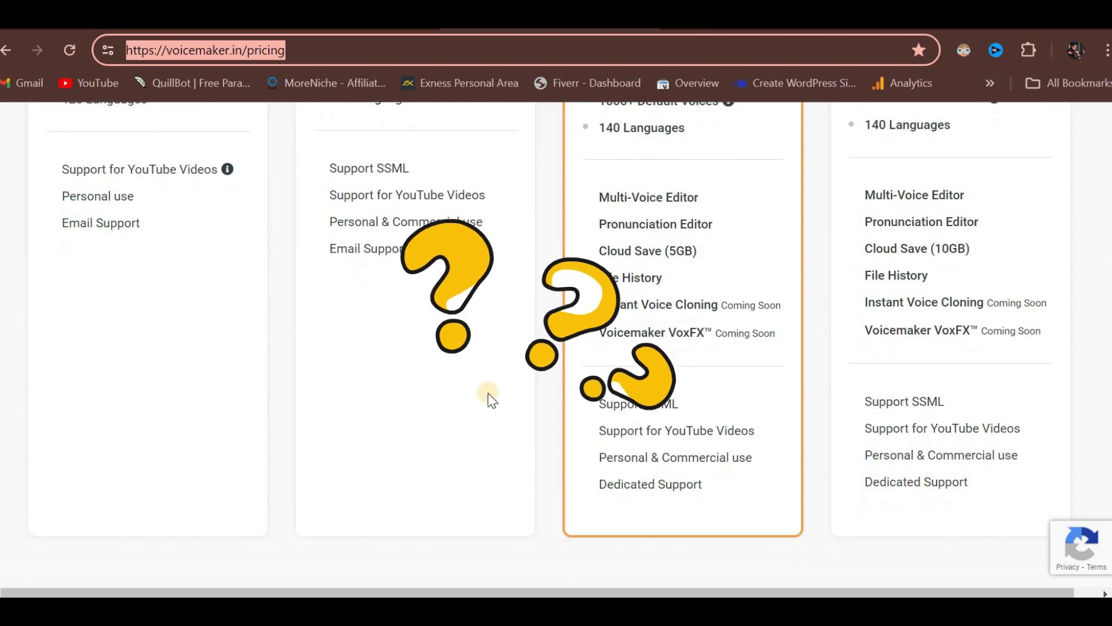
{"action": "left_click", "coordinate": [488, 393]}
{"action": "scroll", "coordinate": [815, 349], "scroll_direction": "up", "scroll_amount": 10}
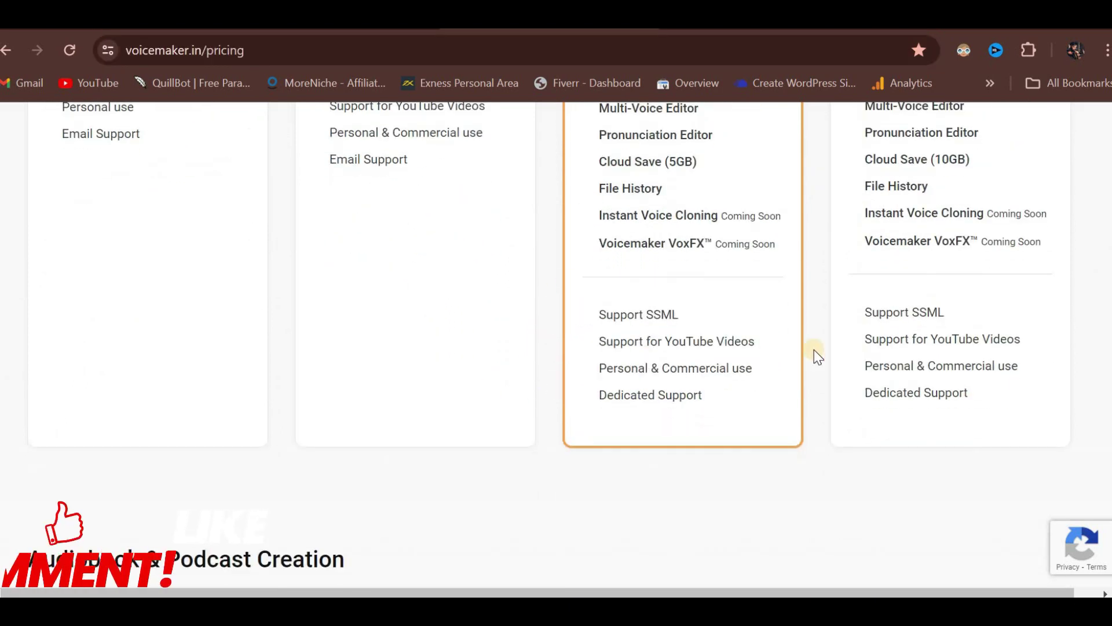
{"action": "left_click_drag", "start_coordinate": [842, 220], "coordinate": [931, 338]}
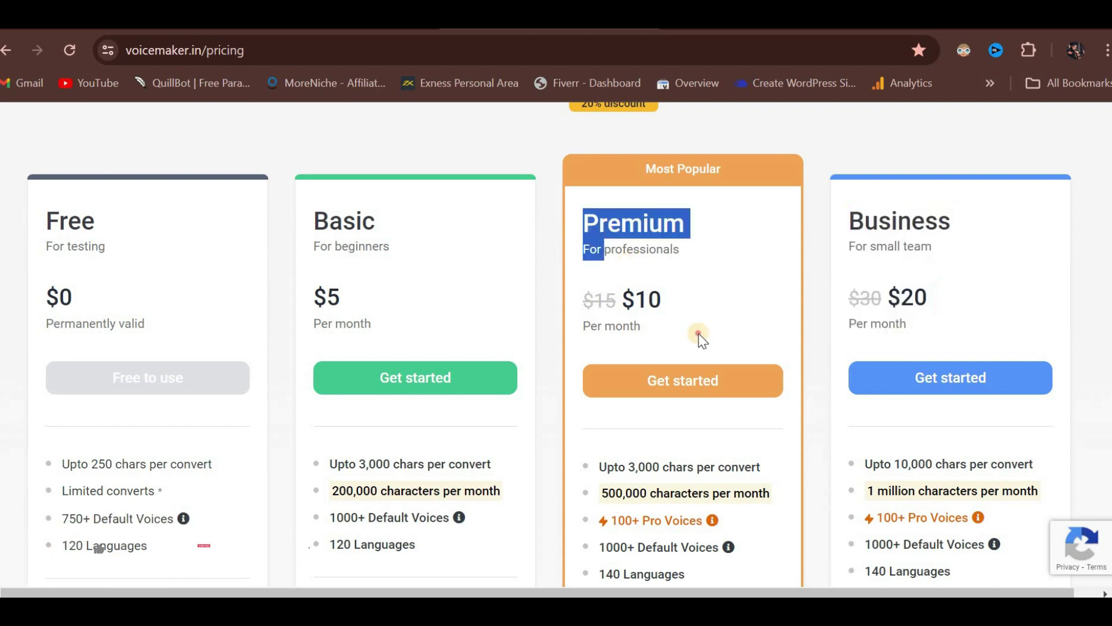